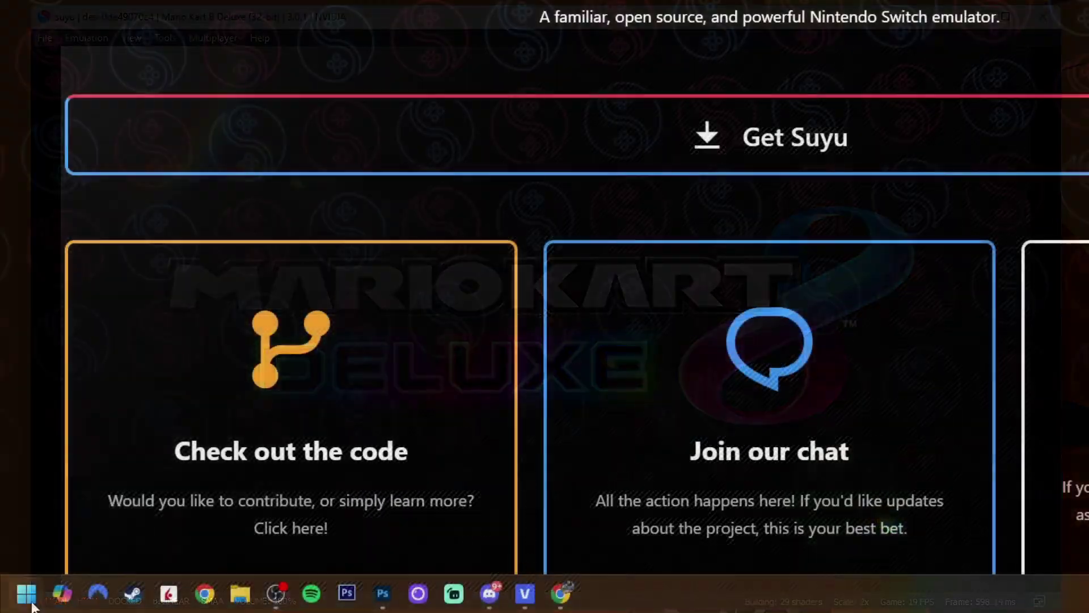
- Search the computer for "specs" and open the best match to check the PC's specifications
{"action": "left_click", "coordinate": [26, 593]}
{"action": "left_click", "coordinate": [180, 19]}
{"action": "type", "text": "specs"}
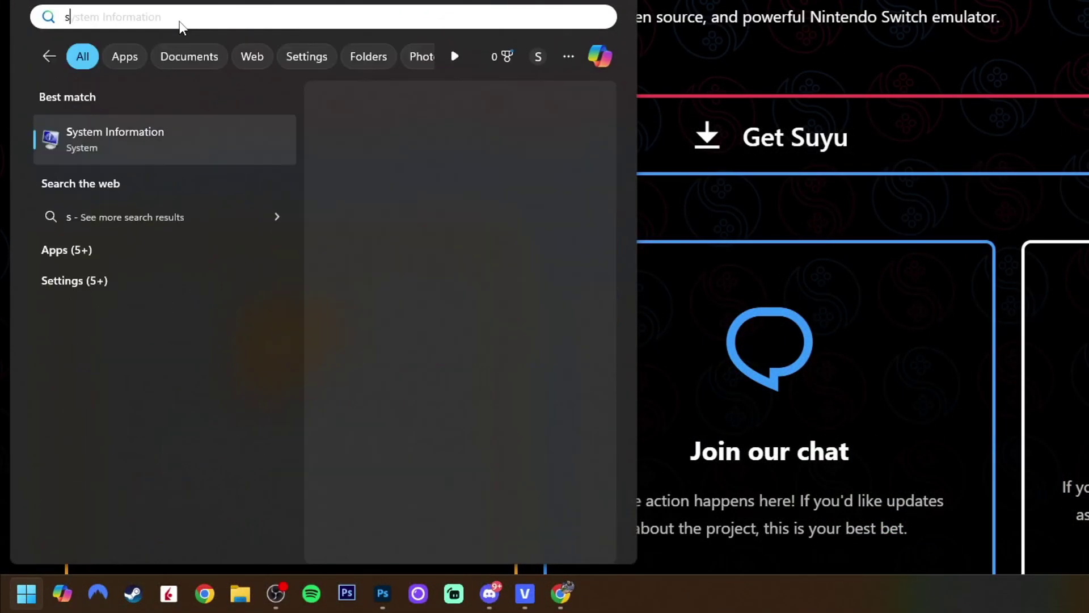
{"action": "left_click", "coordinate": [141, 137]}
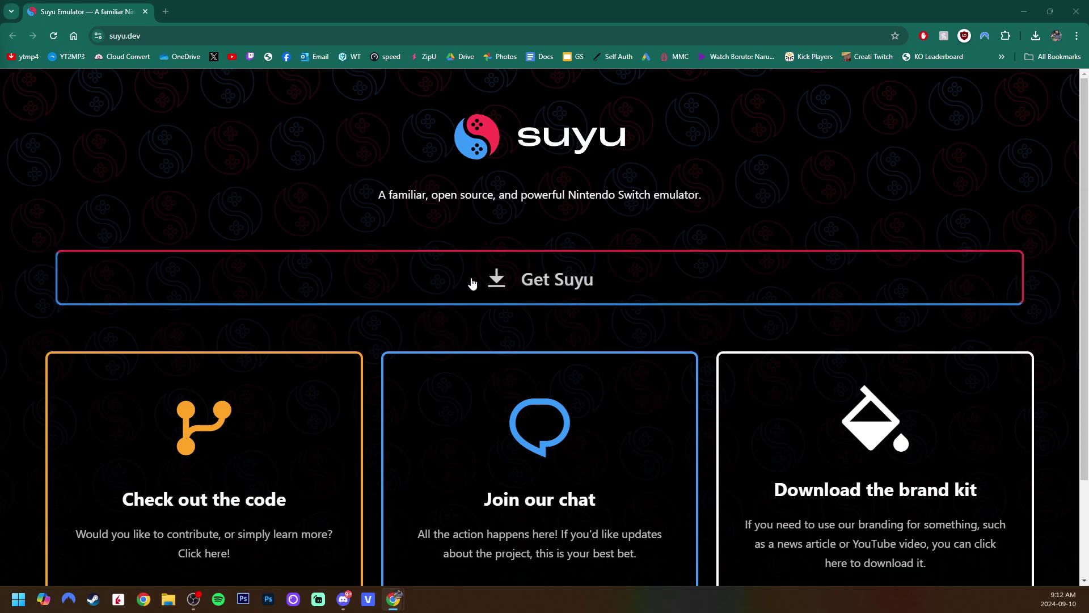
- Open the Suyu download page and examine the v0.0.3 release's changes, supported firmware and download files
{"action": "left_click", "coordinate": [548, 286]}
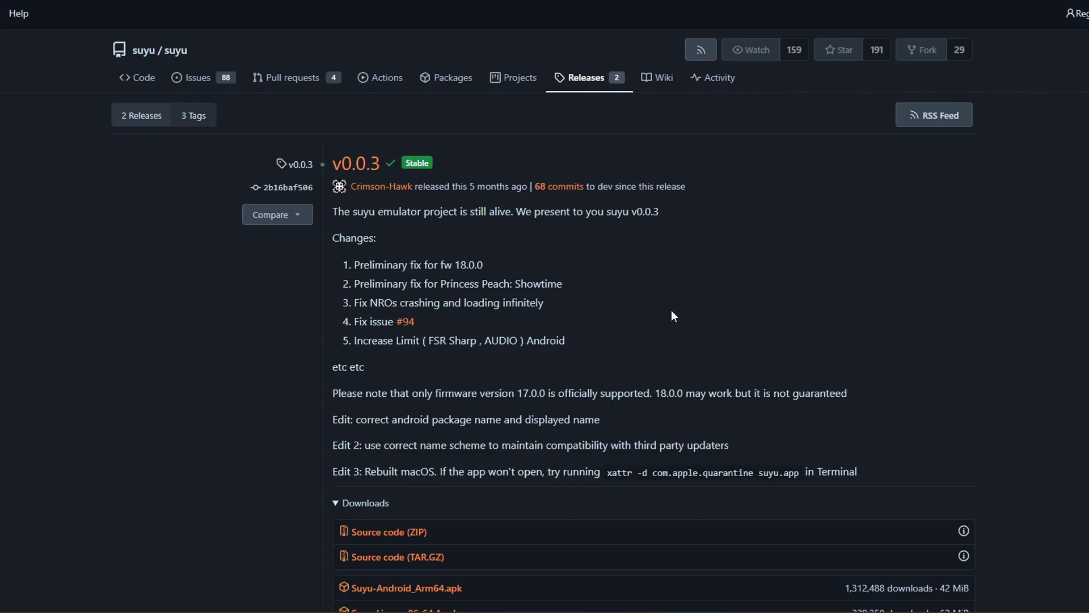
{"action": "scroll", "coordinate": [918, 326], "scroll_direction": "down", "scroll_amount": 2}
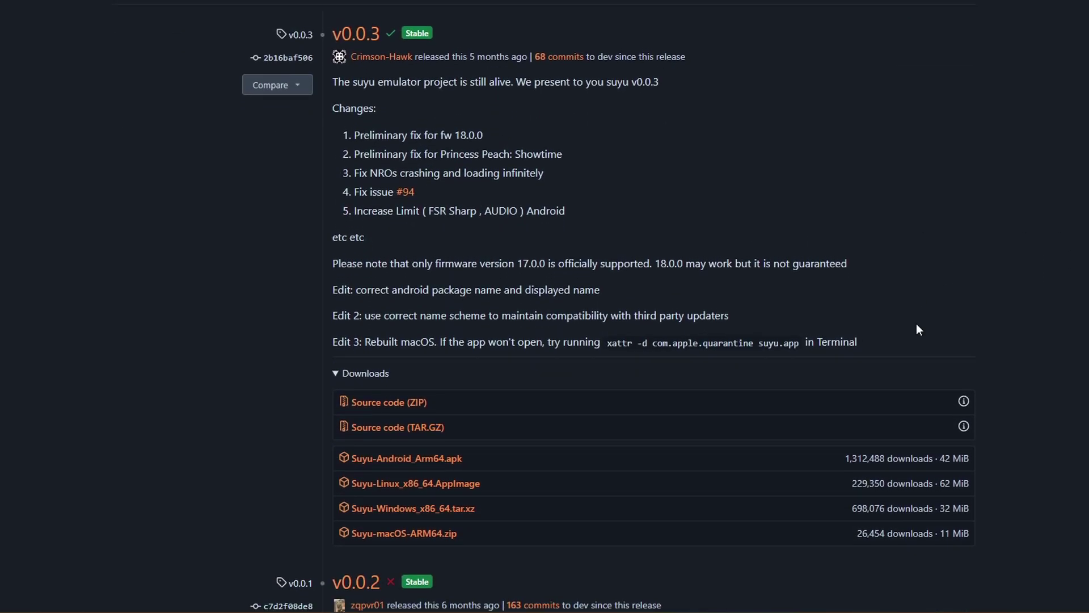
{"action": "scroll", "coordinate": [918, 326], "scroll_direction": "up", "scroll_amount": 2}
{"action": "scroll", "coordinate": [917, 328], "scroll_direction": "down", "scroll_amount": 1}
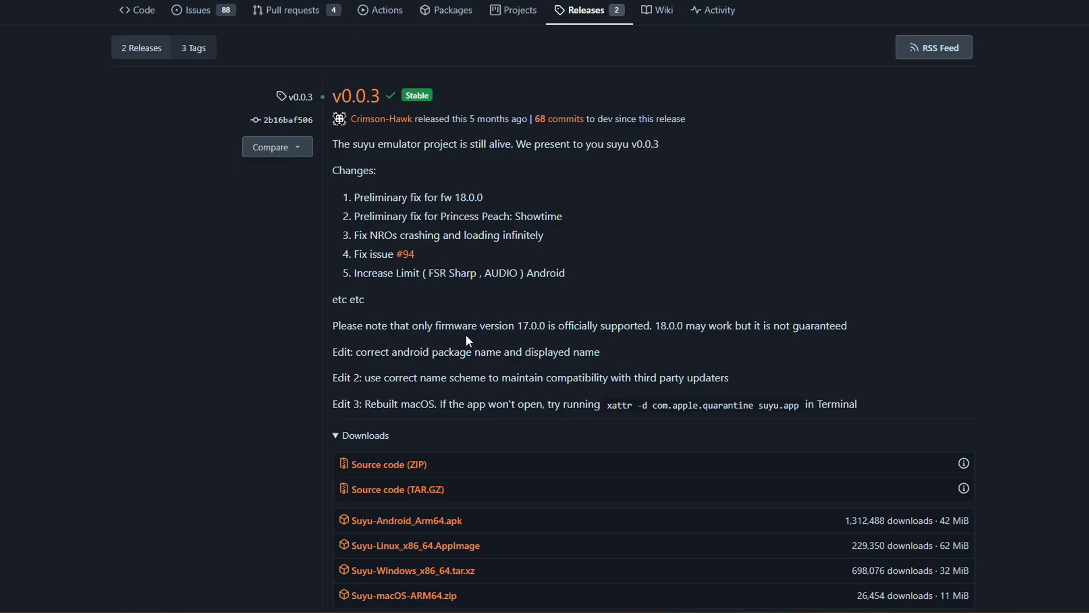
{"action": "left_click_drag", "start_coordinate": [428, 329], "coordinate": [587, 329]}
{"action": "left_click", "coordinate": [536, 341]}
{"action": "scroll", "coordinate": [1021, 361], "scroll_direction": "down", "scroll_amount": 2}
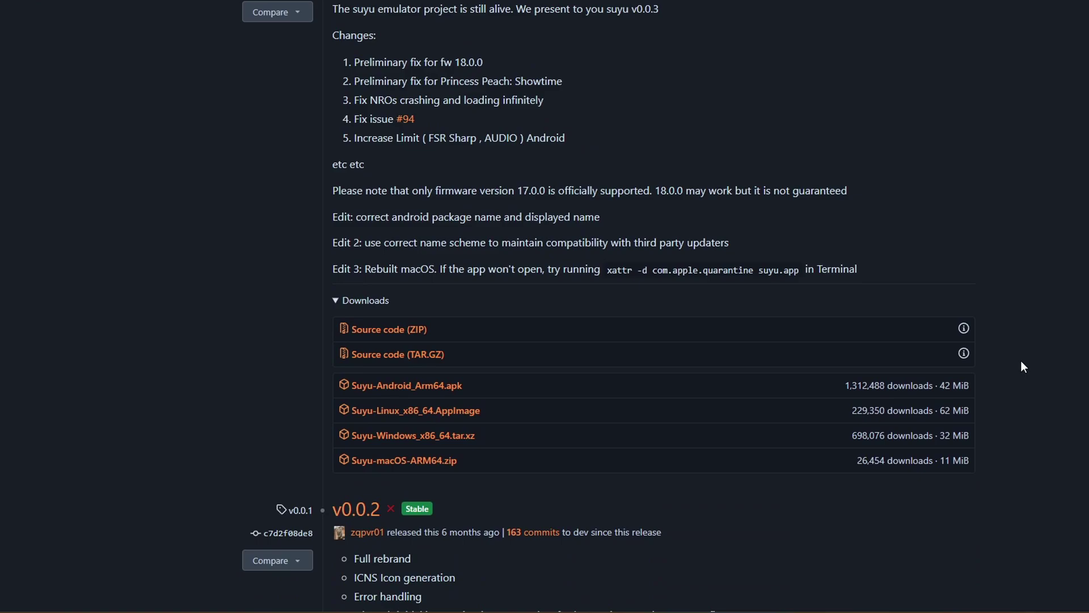
{"action": "scroll", "coordinate": [1023, 366], "scroll_direction": "down", "scroll_amount": 2}
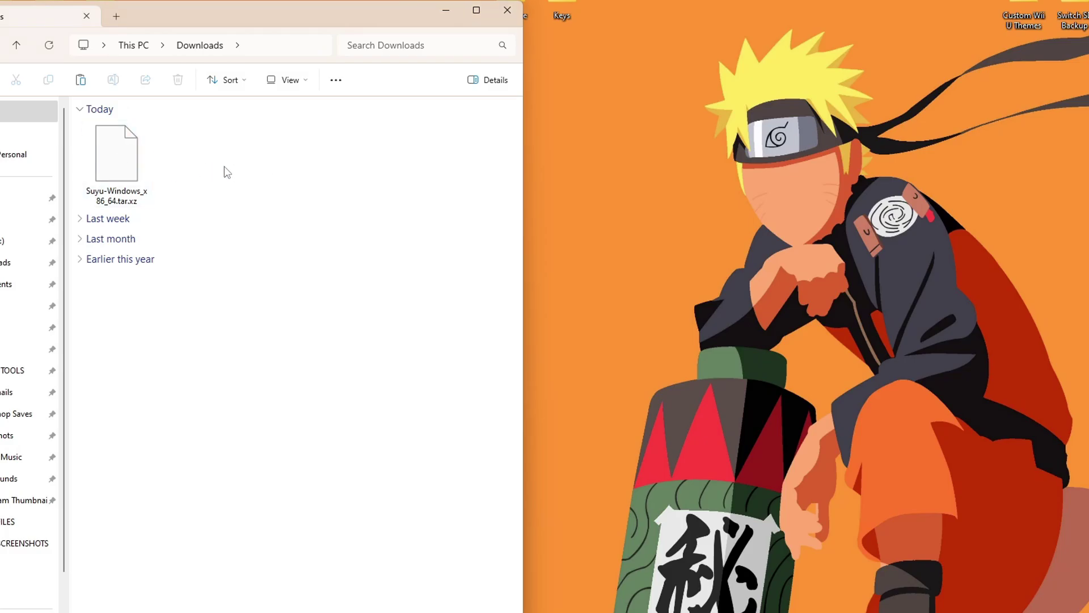
- Open a second File Explorer window beside Downloads and go to the SmashLike (E:) drive
{"action": "key", "text": "super+e"}
{"action": "left_click_drag", "start_coordinate": [390, 88], "coordinate": [823, 21]}
{"action": "double_click", "coordinate": [737, 191]}
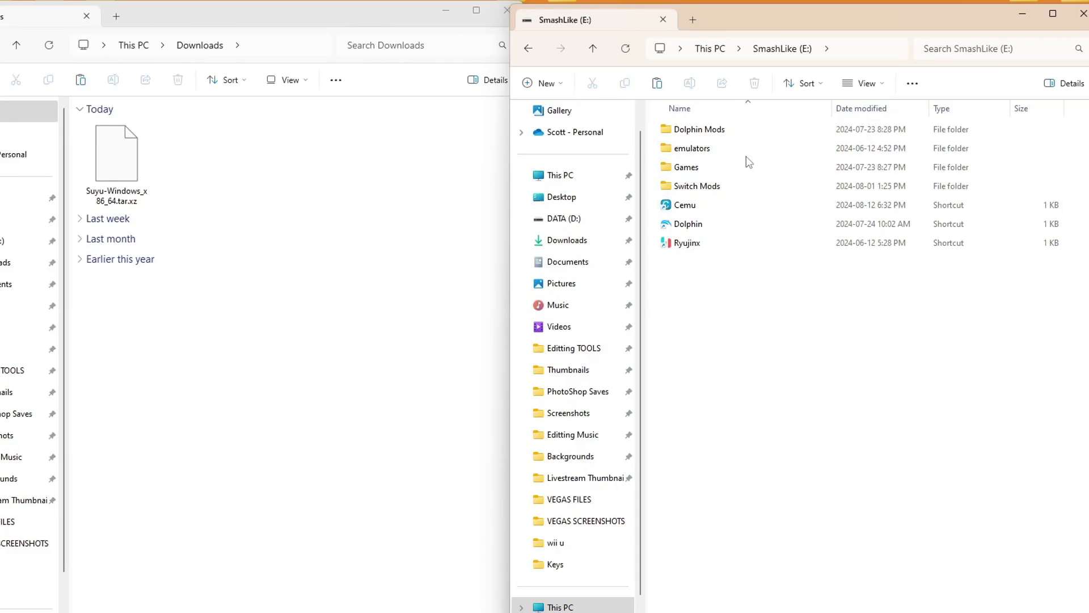
- Open Suyu-Windows_x86_64.tar.xz with WinRAR as the permanent choice and extract its suyu-windows-mingw folder into the drive's emulators folder
{"action": "double_click", "coordinate": [121, 164]}
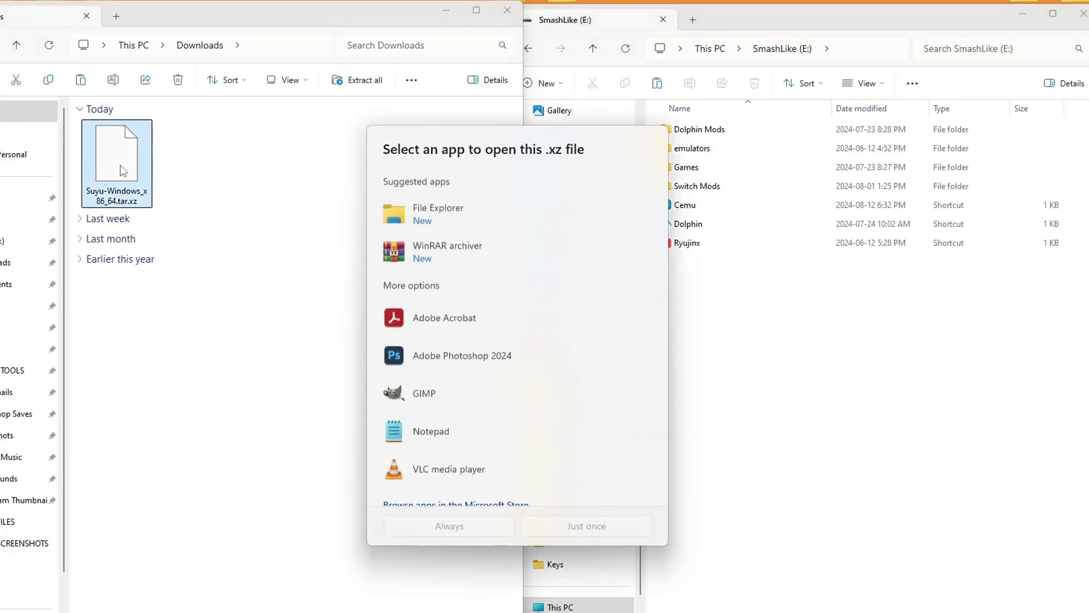
{"action": "left_click", "coordinate": [472, 526]}
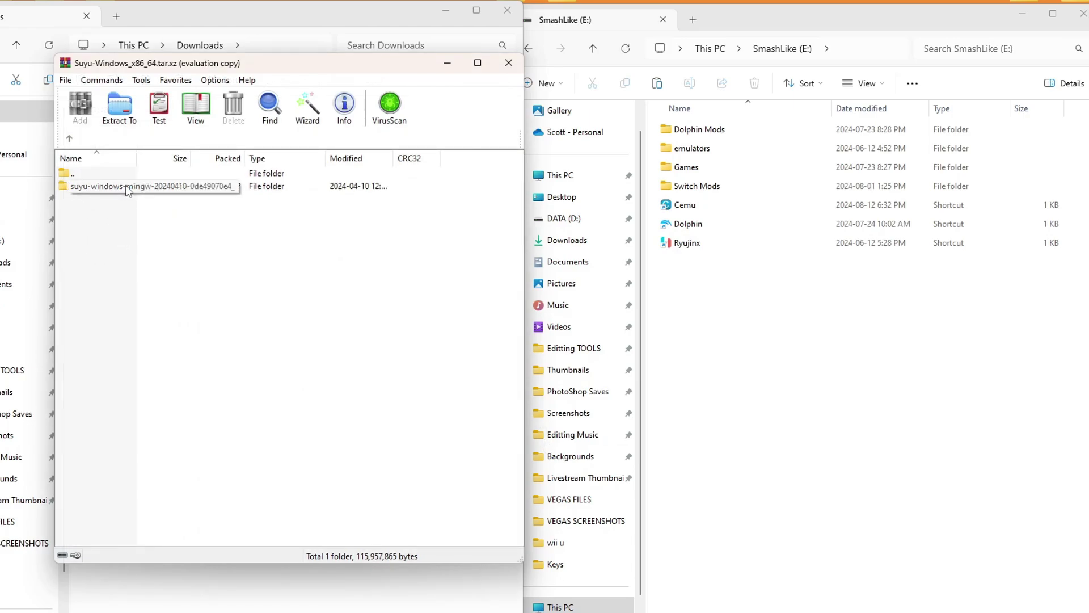
{"action": "double_click", "coordinate": [712, 148]}
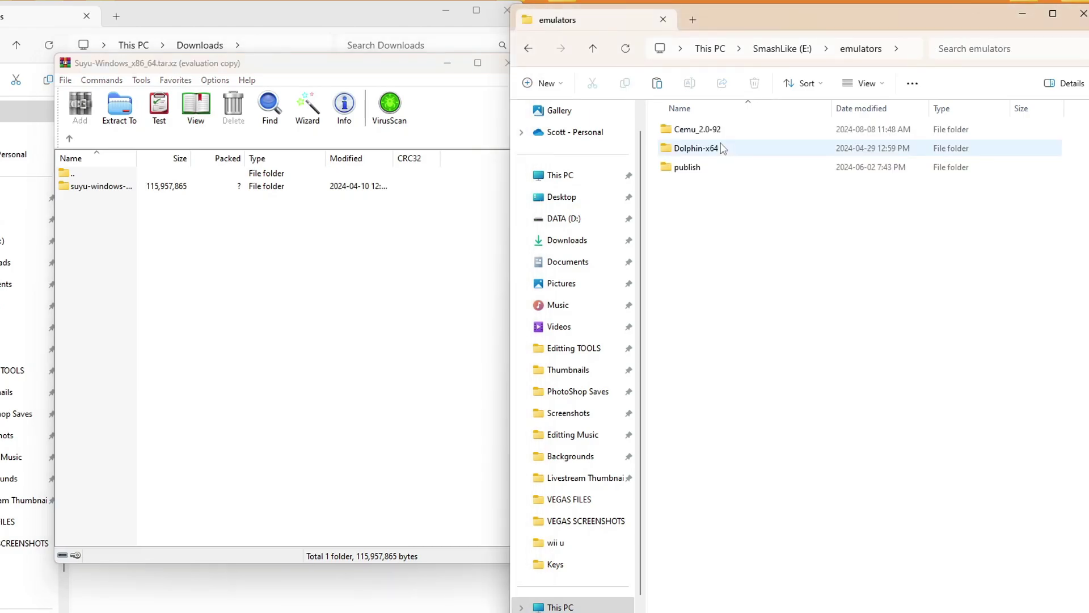
{"action": "left_click_drag", "start_coordinate": [102, 192], "coordinate": [753, 255]}
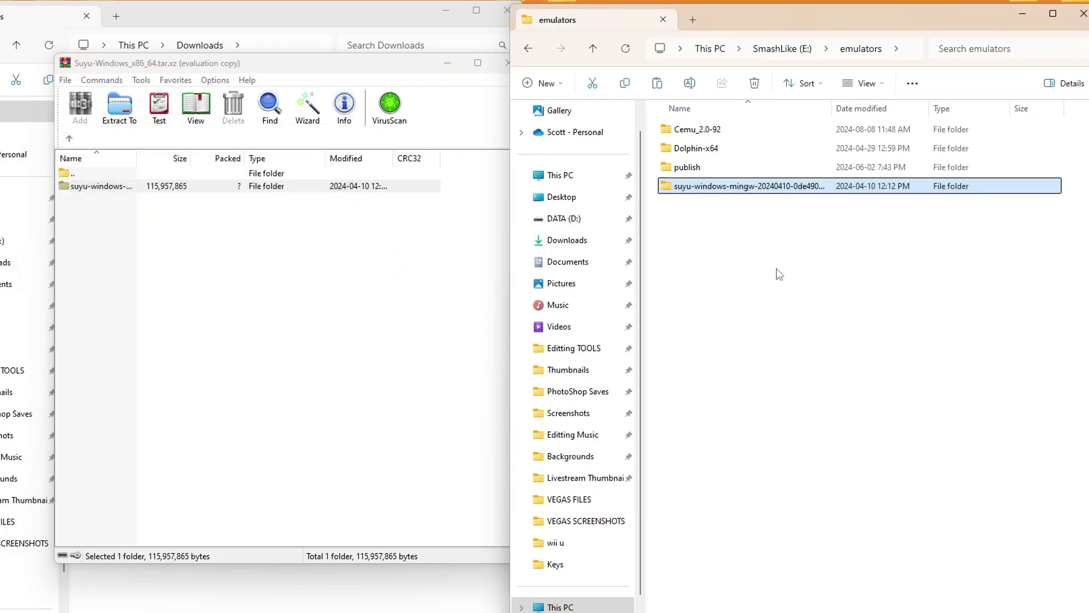
{"action": "left_click", "coordinate": [393, 64]}
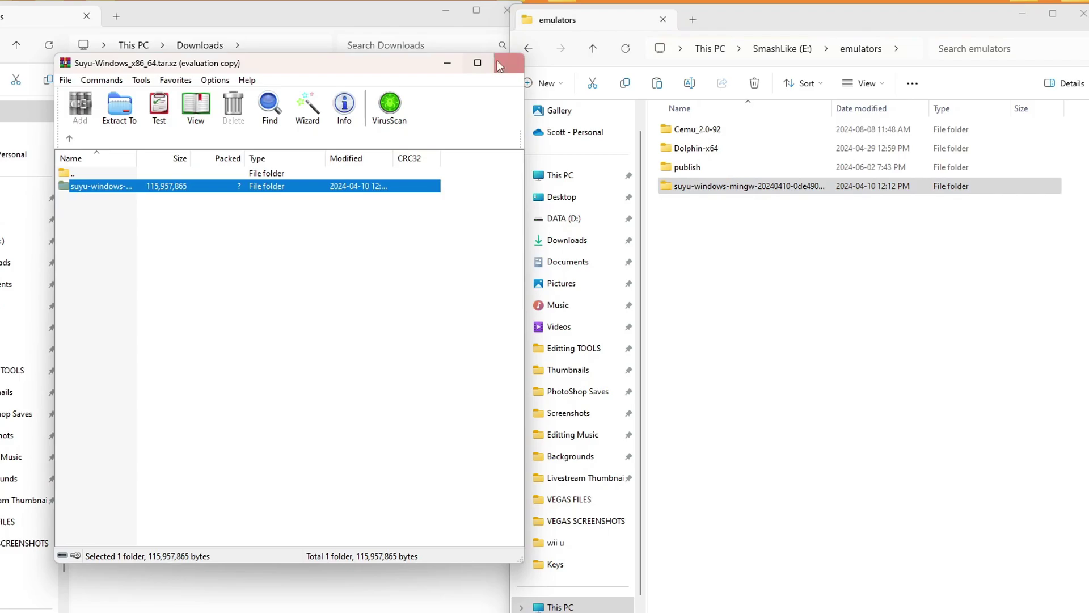
{"action": "left_click", "coordinate": [508, 65]}
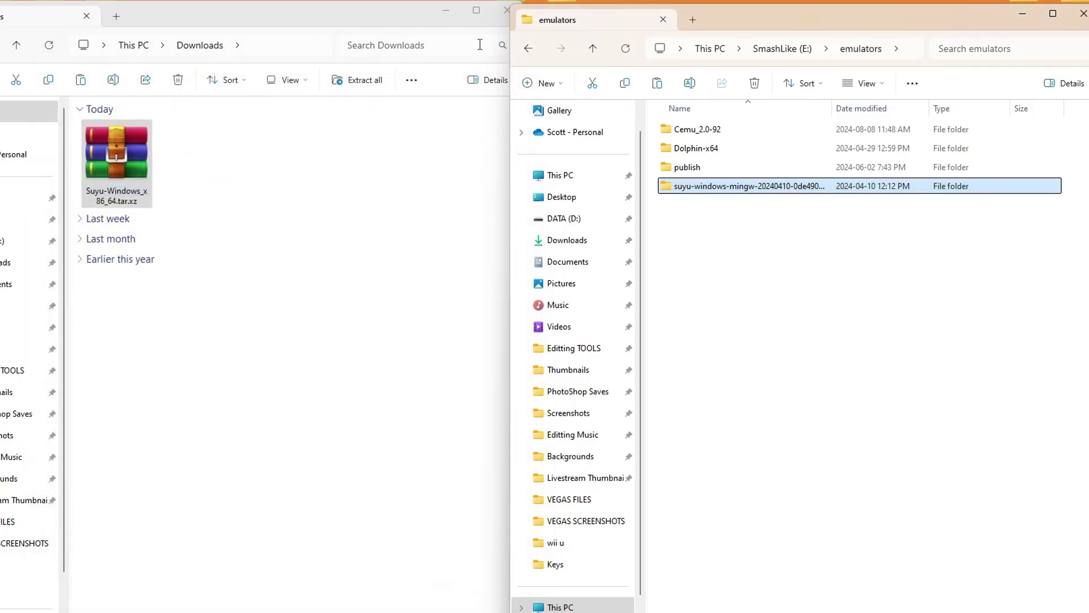
- Close the Downloads window and move the emulators window to the middle of the desktop
{"action": "right_click", "coordinate": [145, 162]}
{"action": "key", "text": "Escape"}
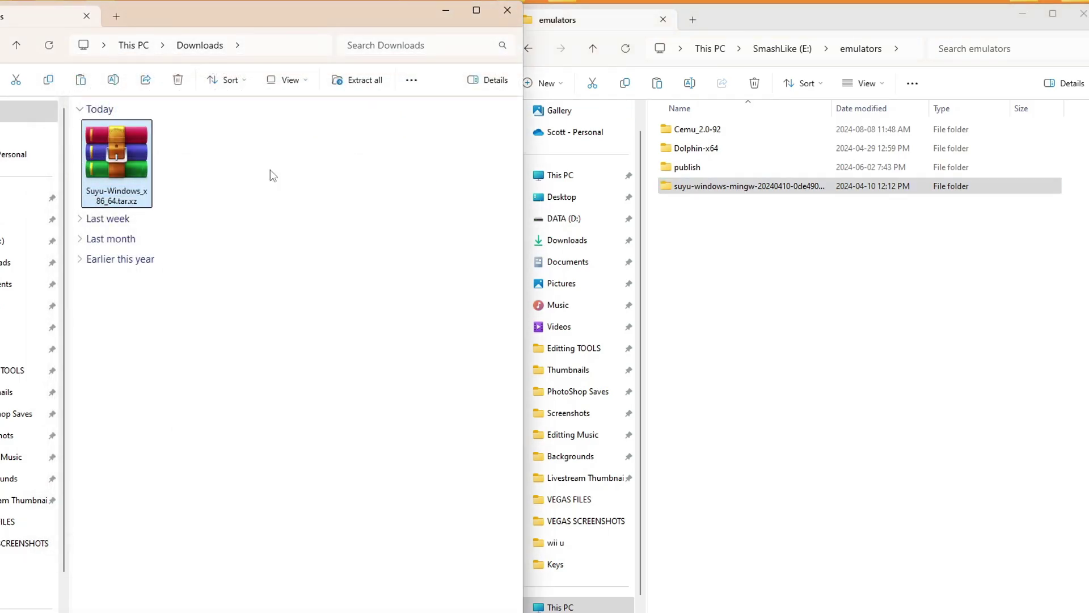
{"action": "left_click", "coordinate": [507, 10]}
{"action": "left_click_drag", "start_coordinate": [781, 11], "coordinate": [518, 3]}
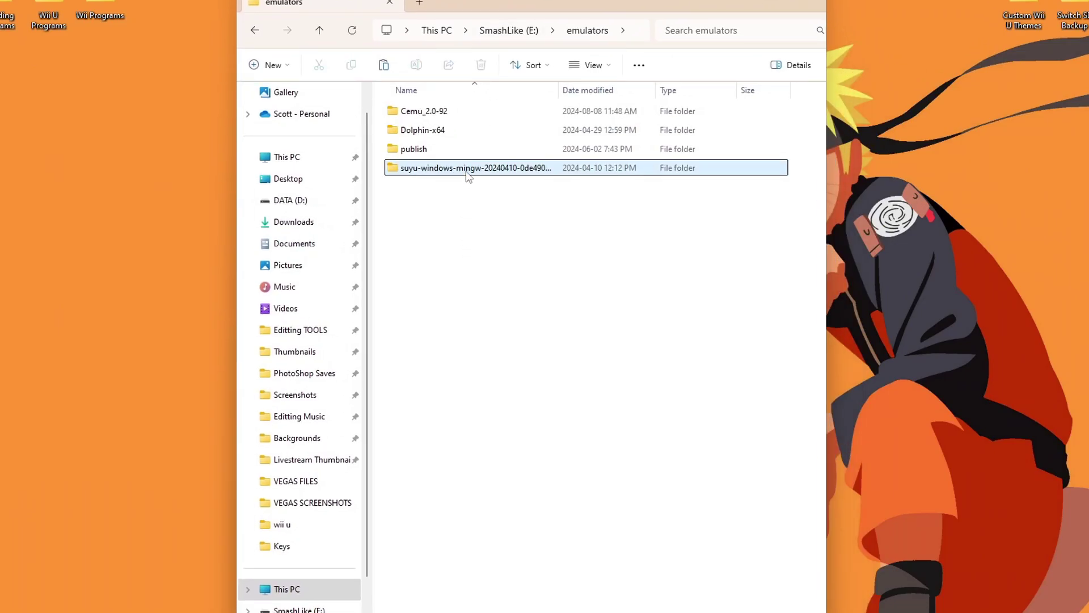
- Launch suyu.exe from the extracted suyu-windows-mingw folder and dismiss the startup warning
{"action": "double_click", "coordinate": [454, 168]}
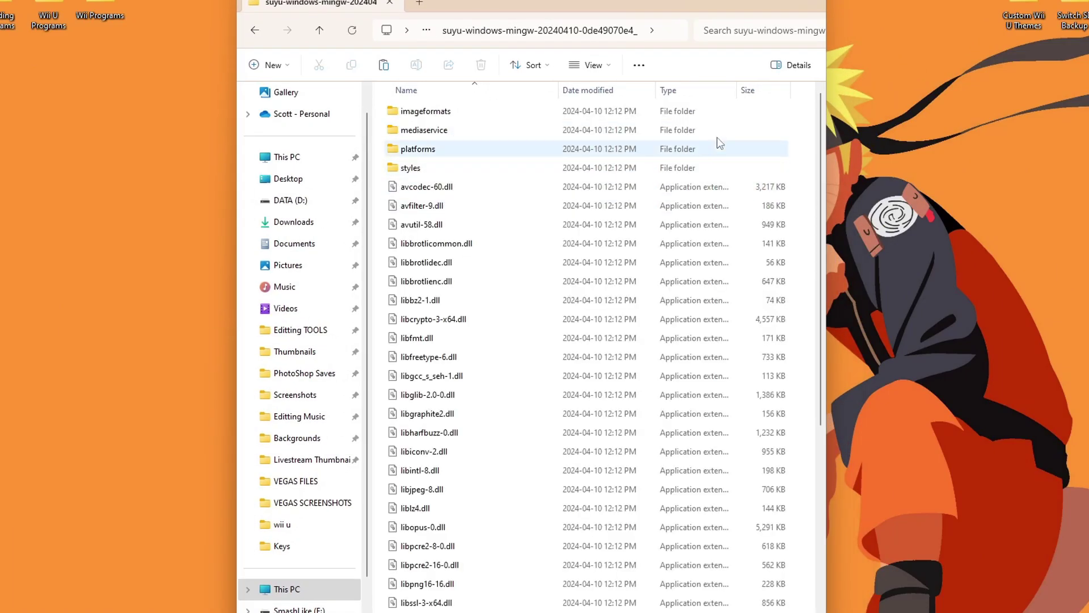
{"action": "scroll", "coordinate": [585, 264], "scroll_direction": "down", "scroll_amount": 5}
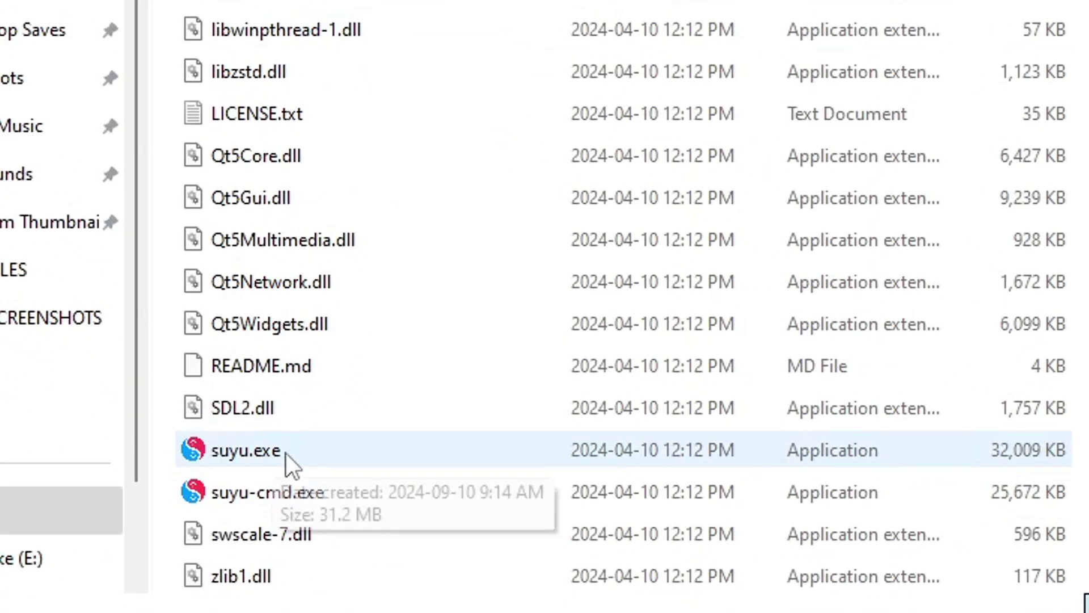
{"action": "double_click", "coordinate": [293, 448]}
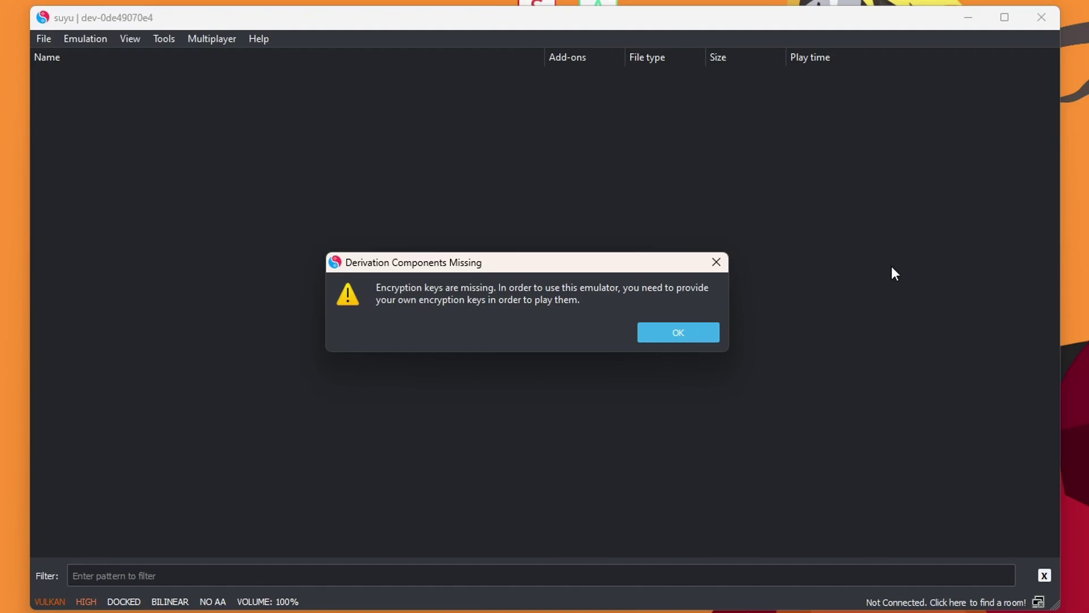
{"action": "left_click", "coordinate": [700, 338]}
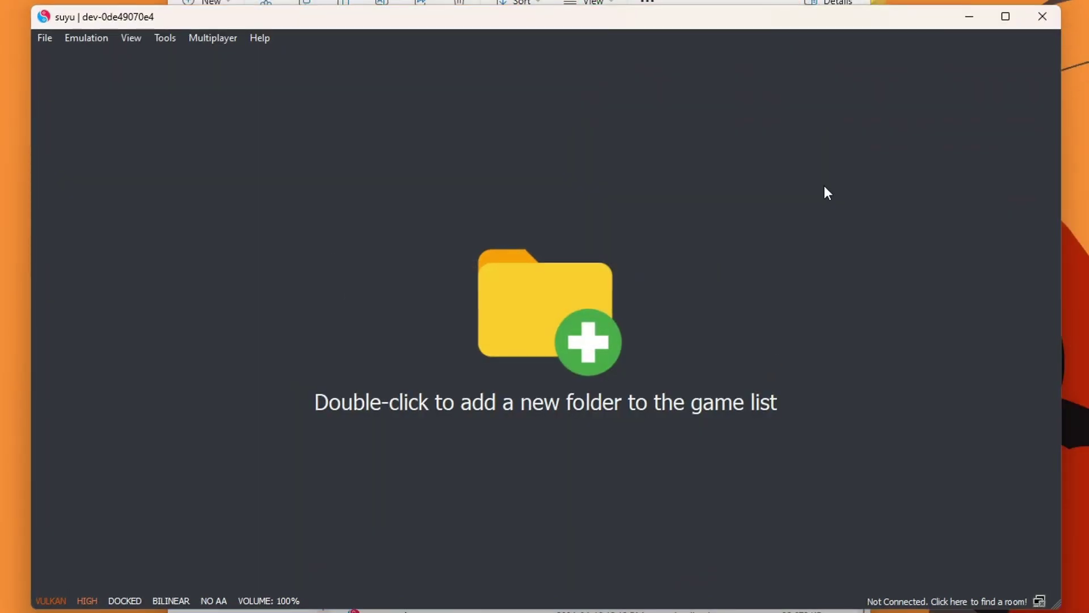
- Open the emulator's suyu data folder and go into its keys folder
{"action": "left_click", "coordinate": [46, 41]}
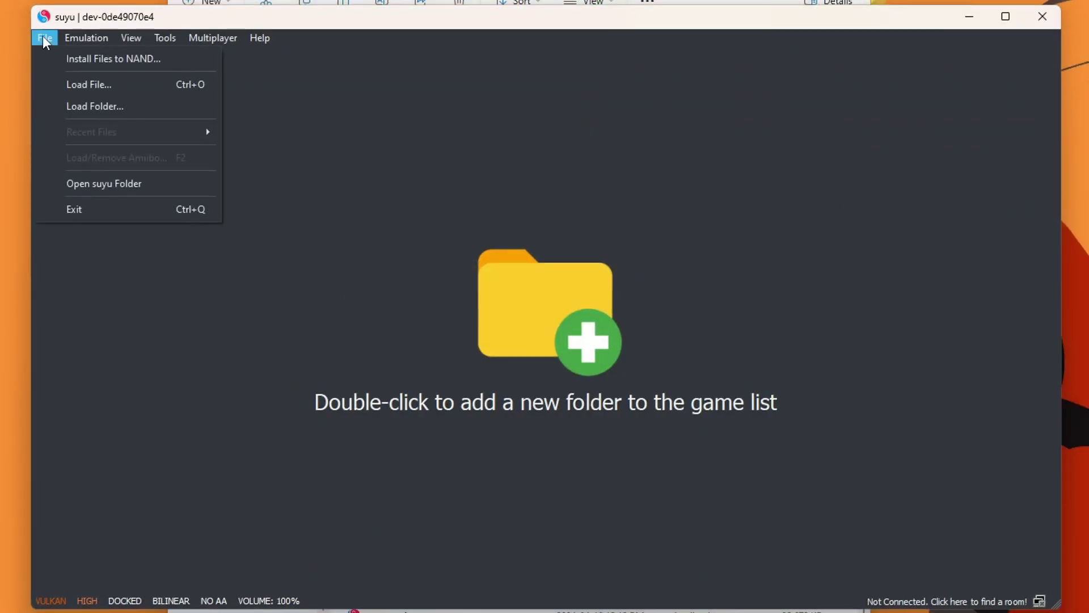
{"action": "left_click", "coordinate": [132, 187]}
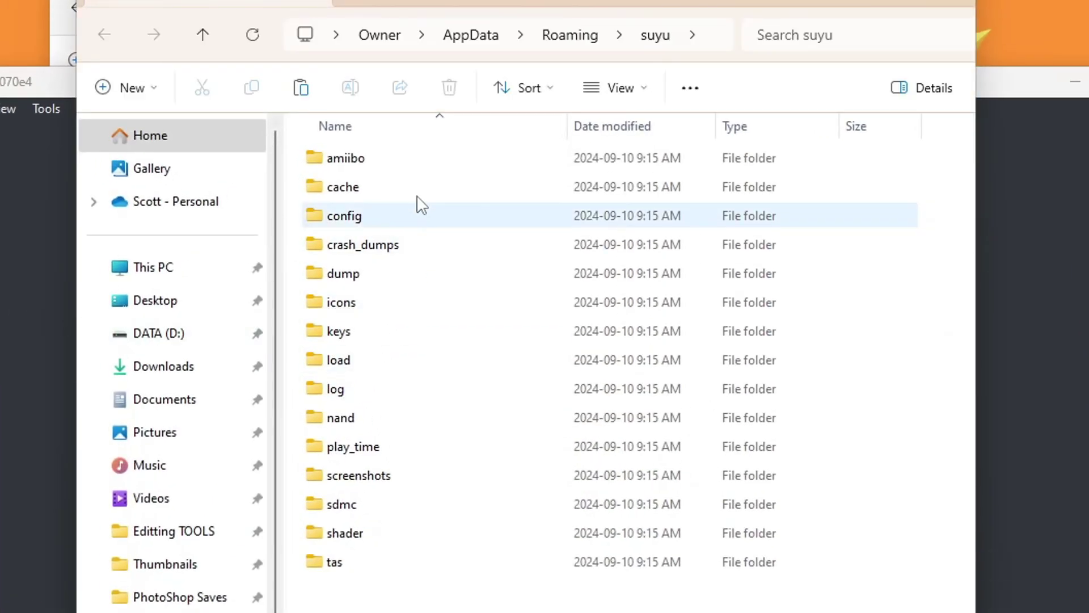
{"action": "double_click", "coordinate": [352, 333]}
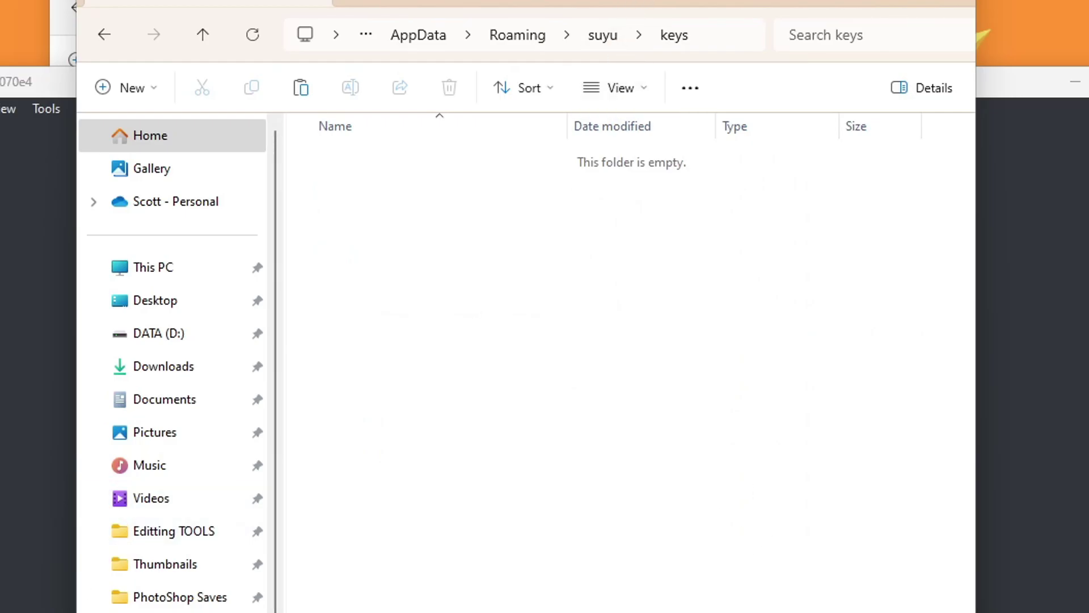
- Place prod.keys and title.keys from the desktop's Keys folder into suyu's keys folder and close the window
{"action": "left_click_drag", "start_coordinate": [679, 41], "coordinate": [848, 119]}
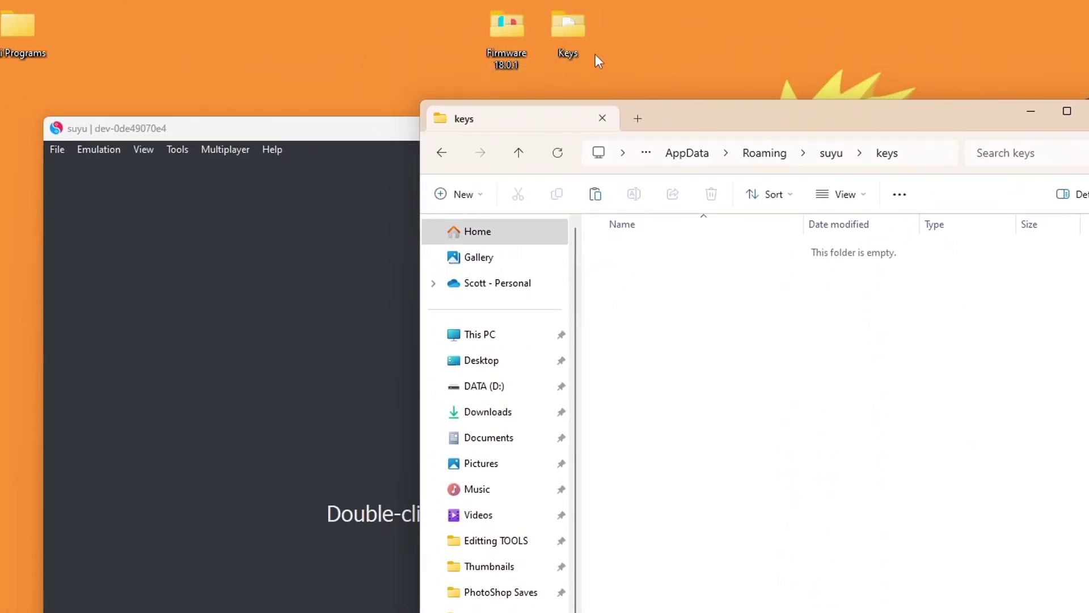
{"action": "double_click", "coordinate": [572, 39]}
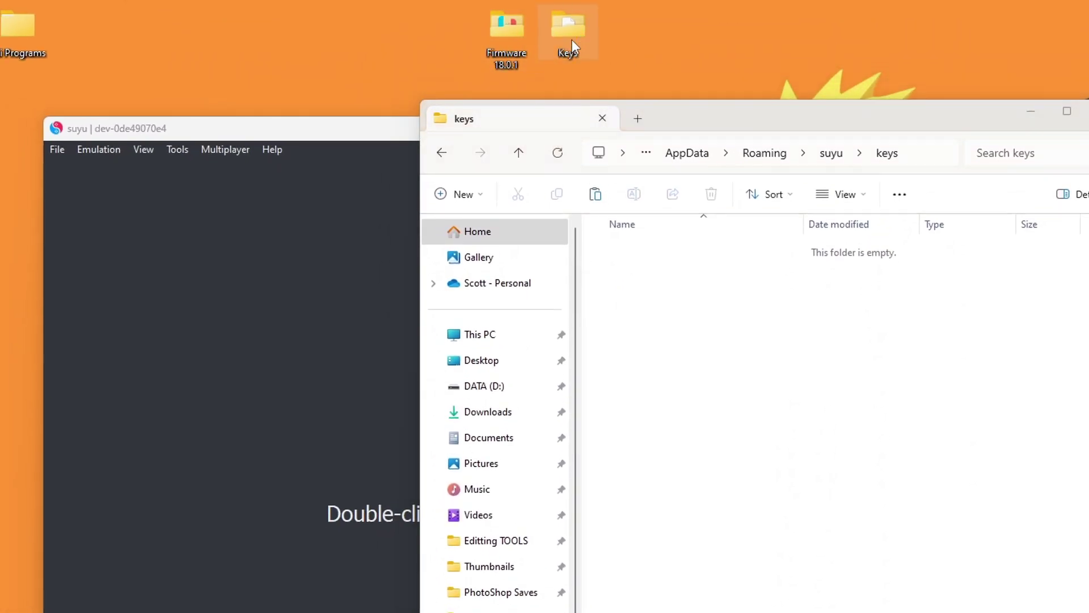
{"action": "left_click_drag", "start_coordinate": [805, 31], "coordinate": [363, 4]}
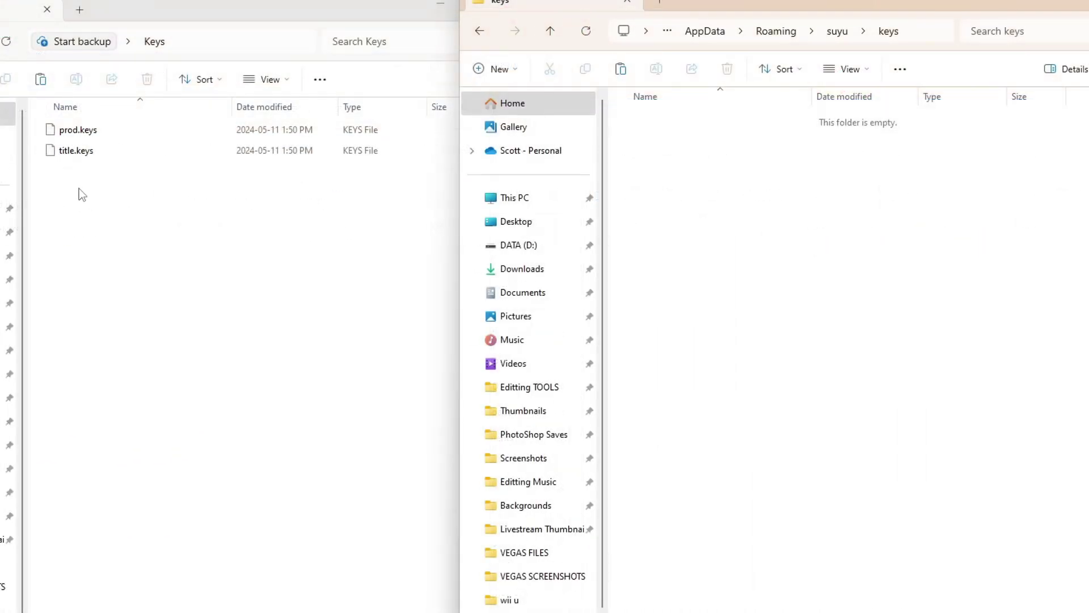
{"action": "left_click_drag", "start_coordinate": [79, 189], "coordinate": [739, 221]}
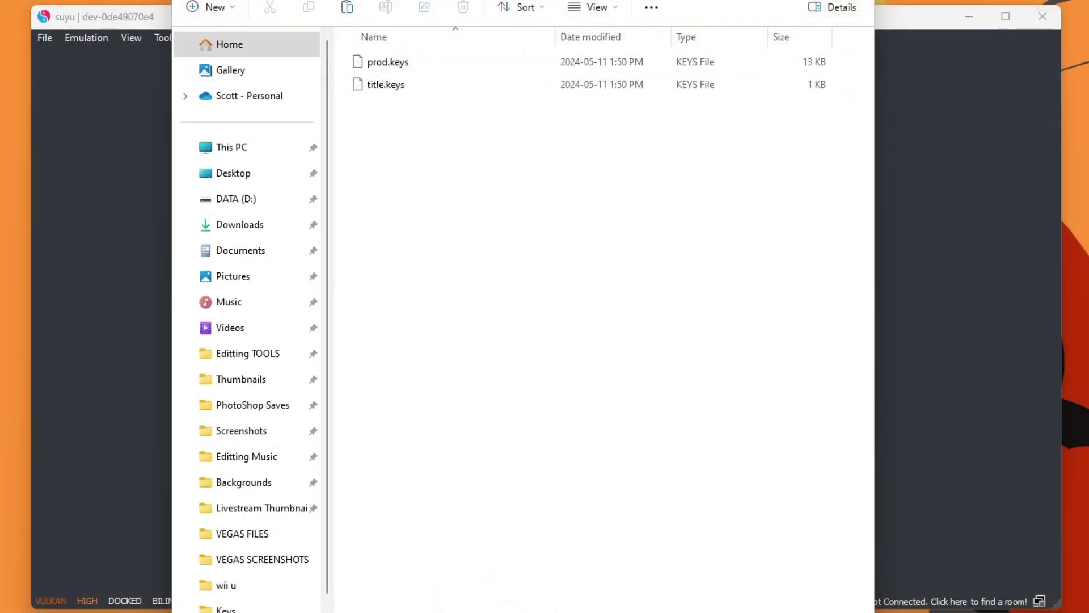
{"action": "left_click", "coordinate": [946, 64]}
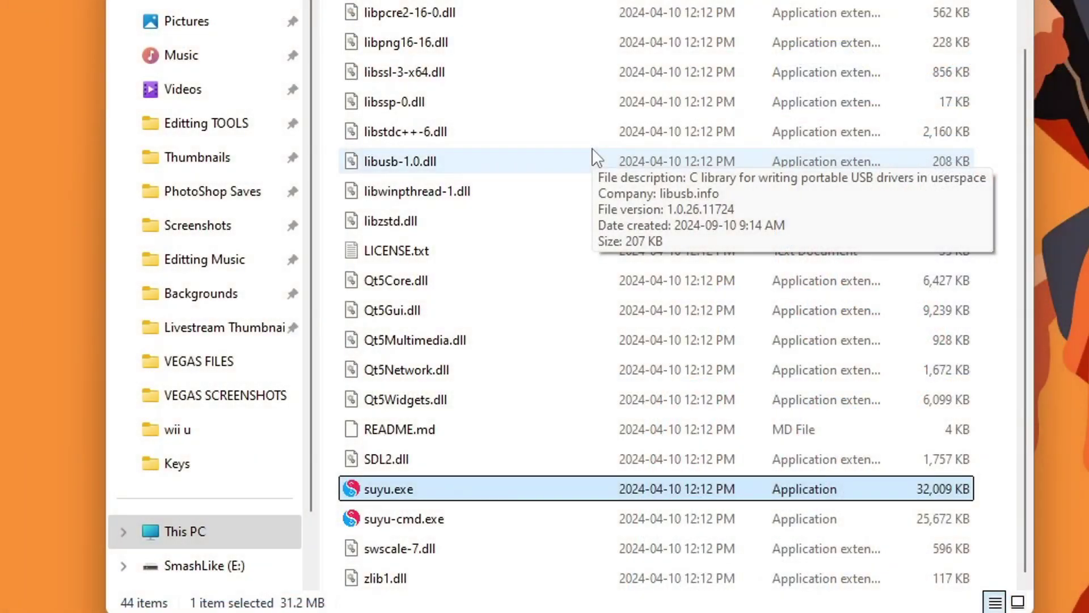
- Create a shortcut to suyu.exe in the extracted program folder
{"action": "right_click", "coordinate": [405, 493]}
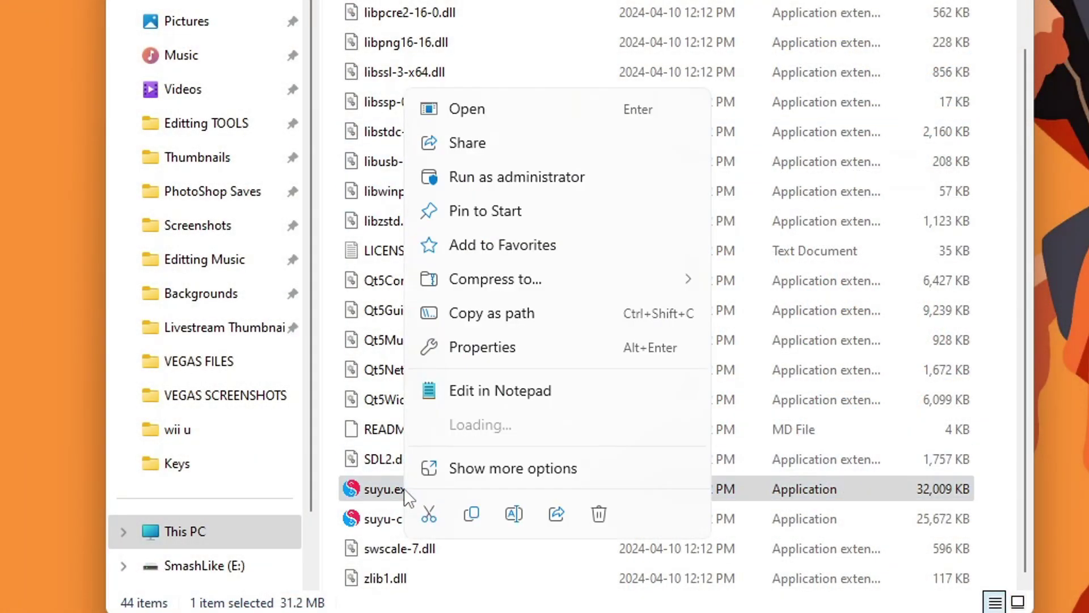
{"action": "left_click", "coordinate": [512, 471]}
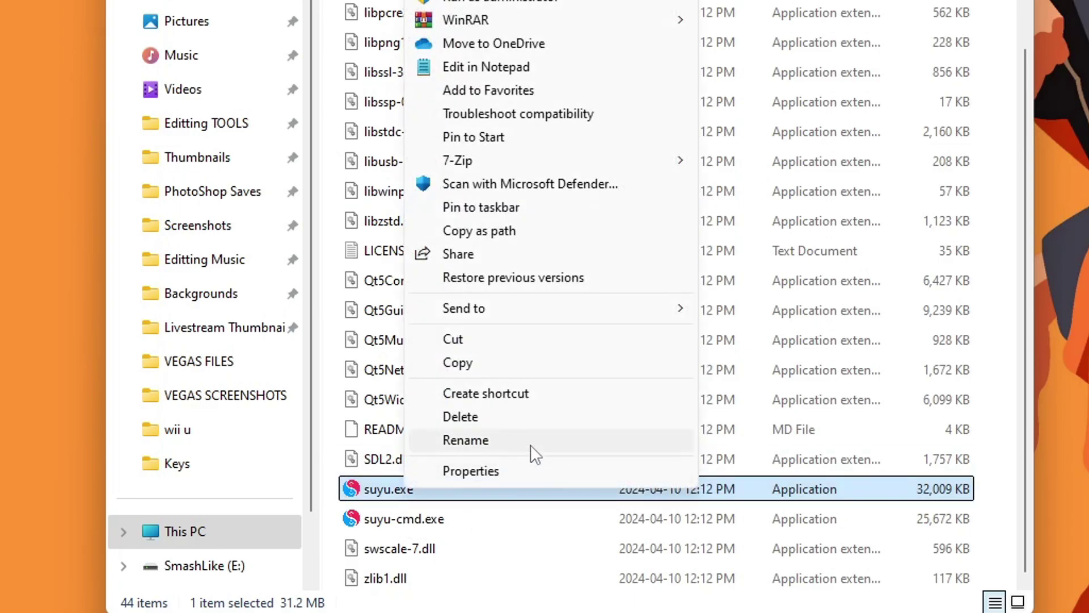
{"action": "left_click", "coordinate": [528, 394]}
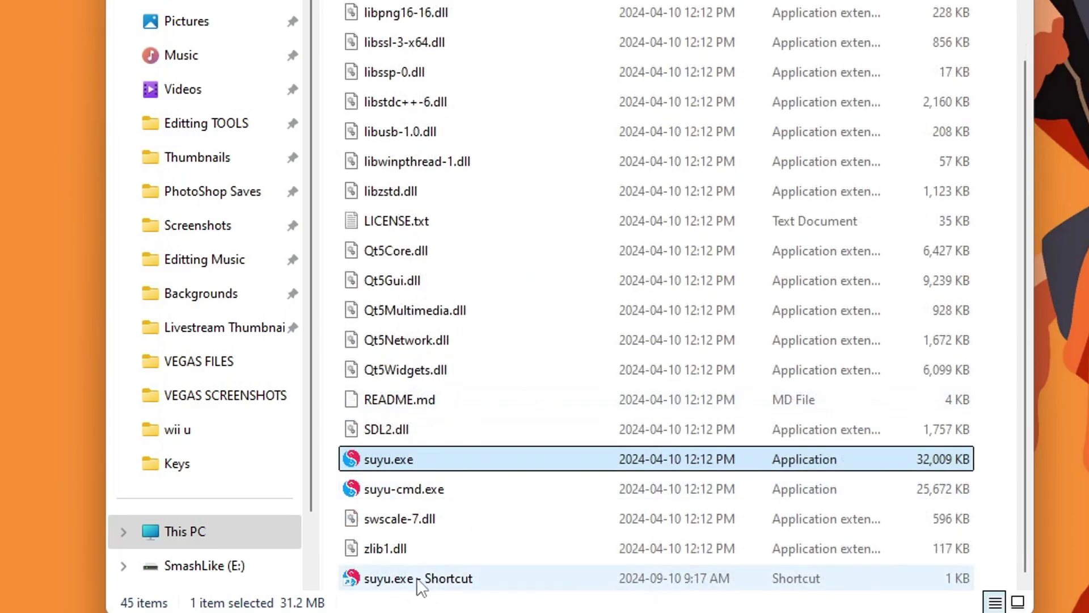
- Move the suyu.exe shortcut to the root of the SmashLike (E:) drive
{"action": "left_click", "coordinate": [447, 587]}
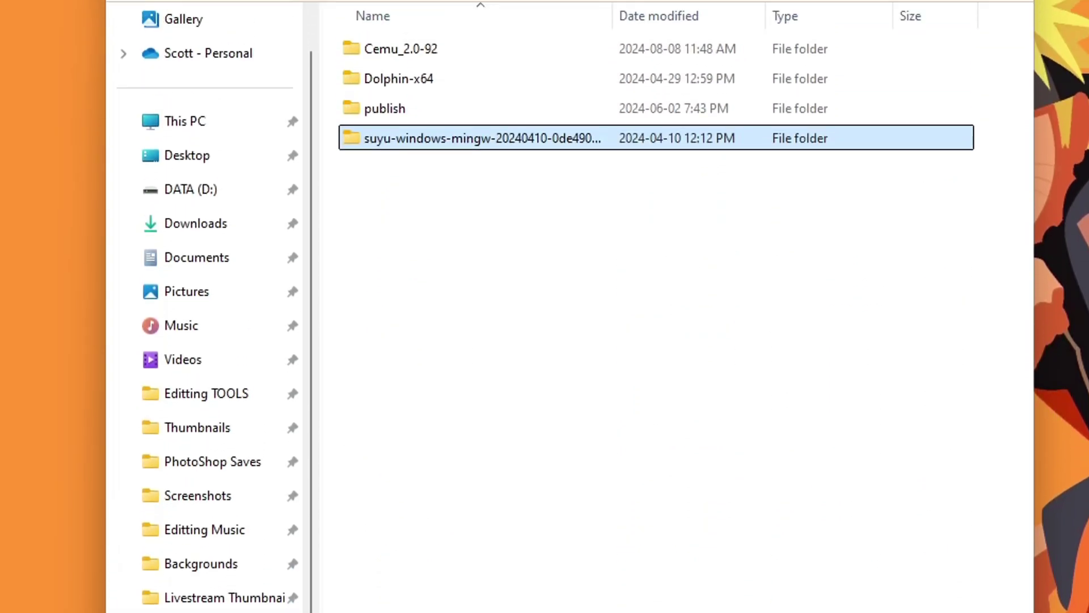
{"action": "left_click", "coordinate": [134, 29]}
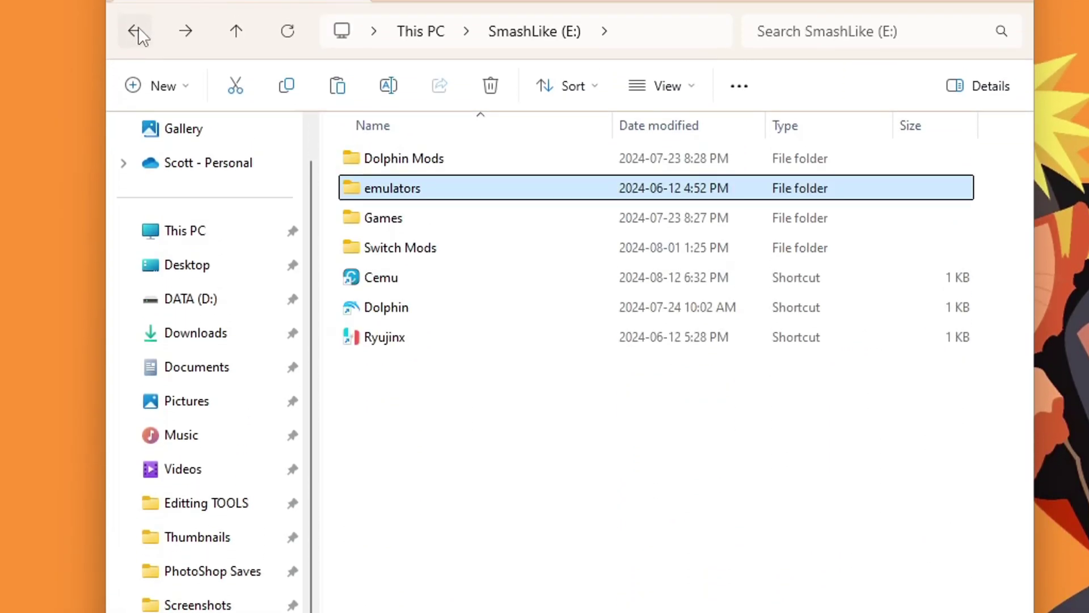
{"action": "right_click", "coordinate": [476, 462]}
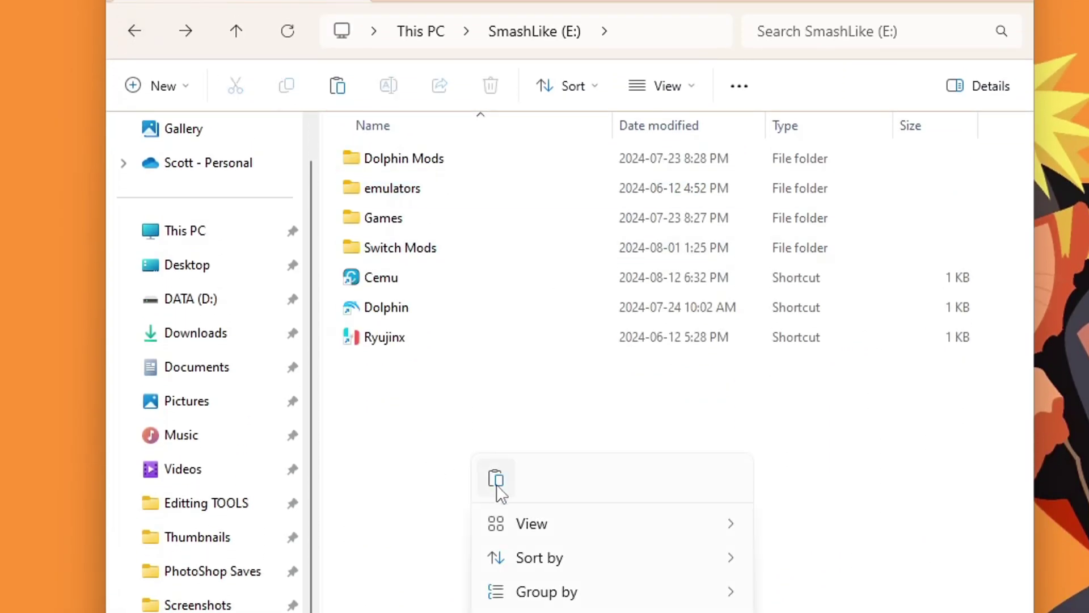
{"action": "left_click", "coordinate": [496, 482]}
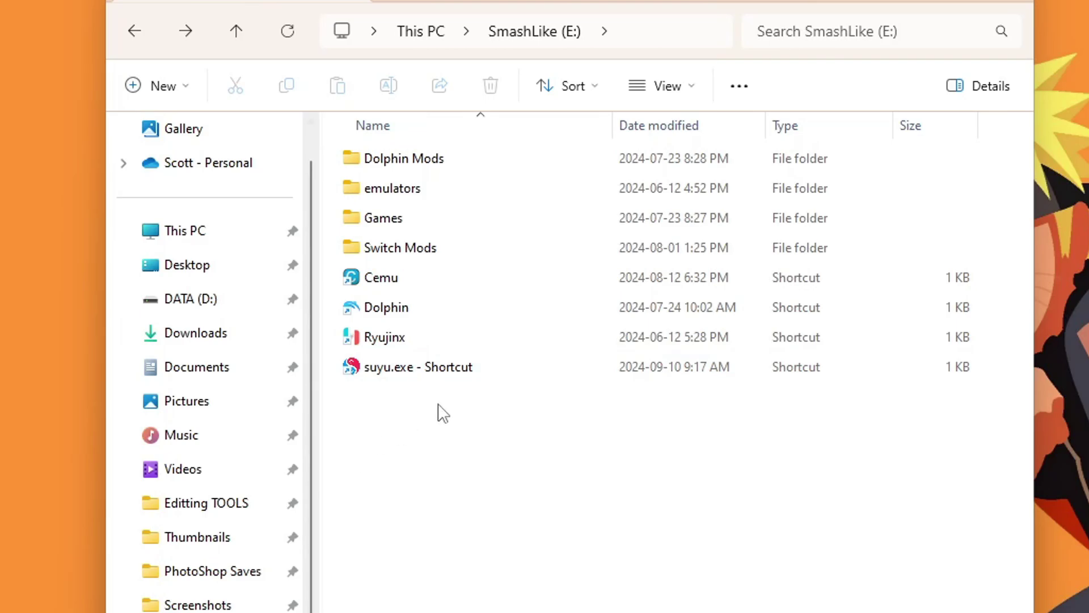
- Rename the suyu.exe shortcut on the SmashLike (E:) drive to Suyu and launch the emulator from it
{"action": "right_click", "coordinate": [446, 365]}
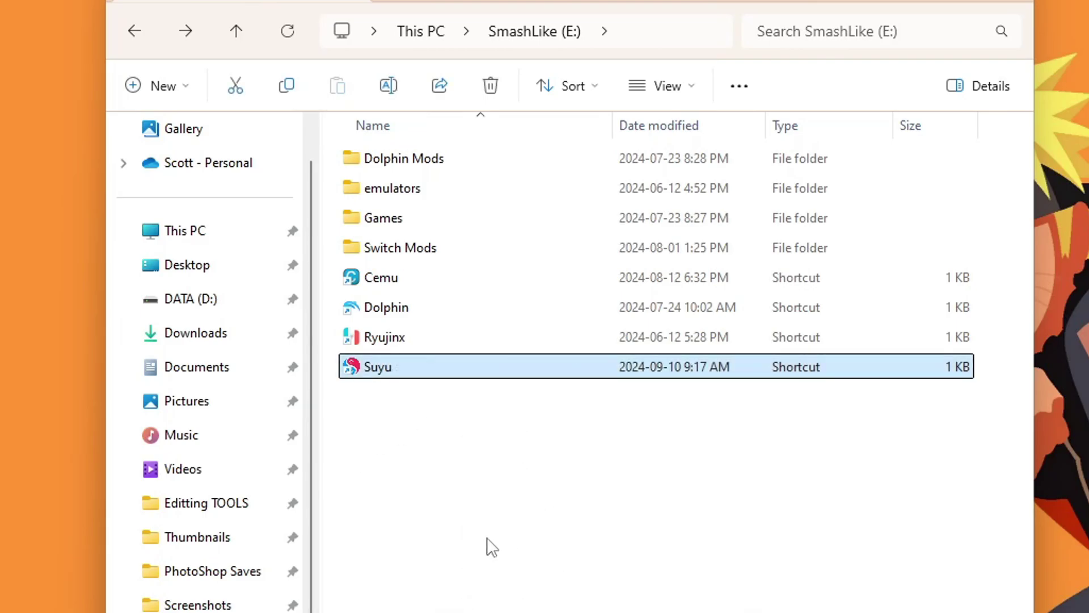
{"action": "left_click", "coordinate": [487, 546]}
{"action": "left_click", "coordinate": [398, 375]}
{"action": "double_click", "coordinate": [400, 375]}
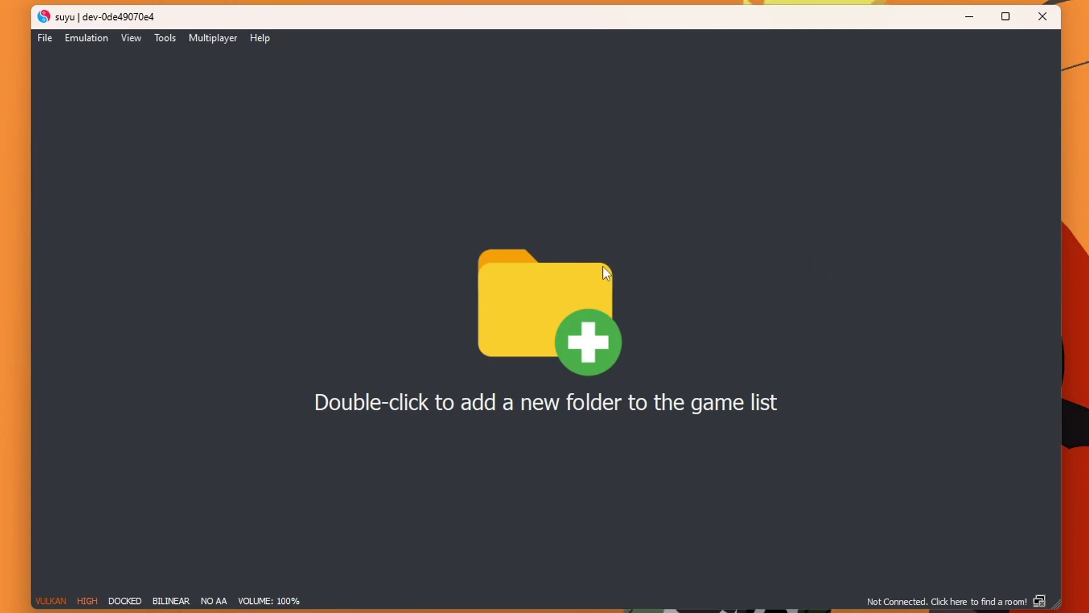
- Install the Switch firmware from the desktop's Firmware 18.0.1 folder, checking that the folder holds the NCA files
{"action": "left_click", "coordinate": [172, 39]}
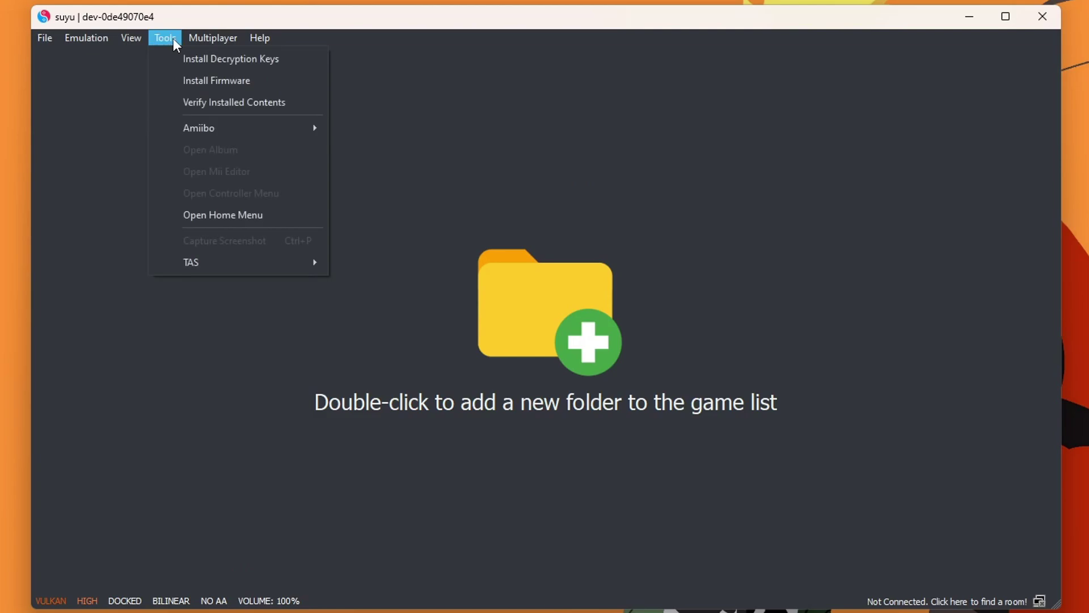
{"action": "left_click", "coordinate": [227, 80]}
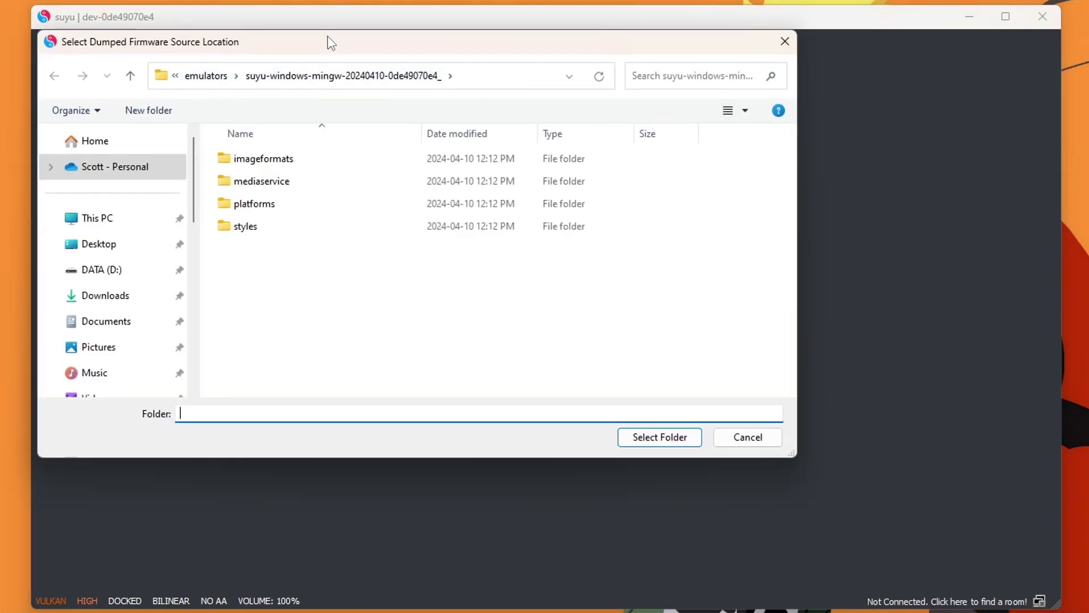
{"action": "left_click_drag", "start_coordinate": [328, 39], "coordinate": [449, 71]}
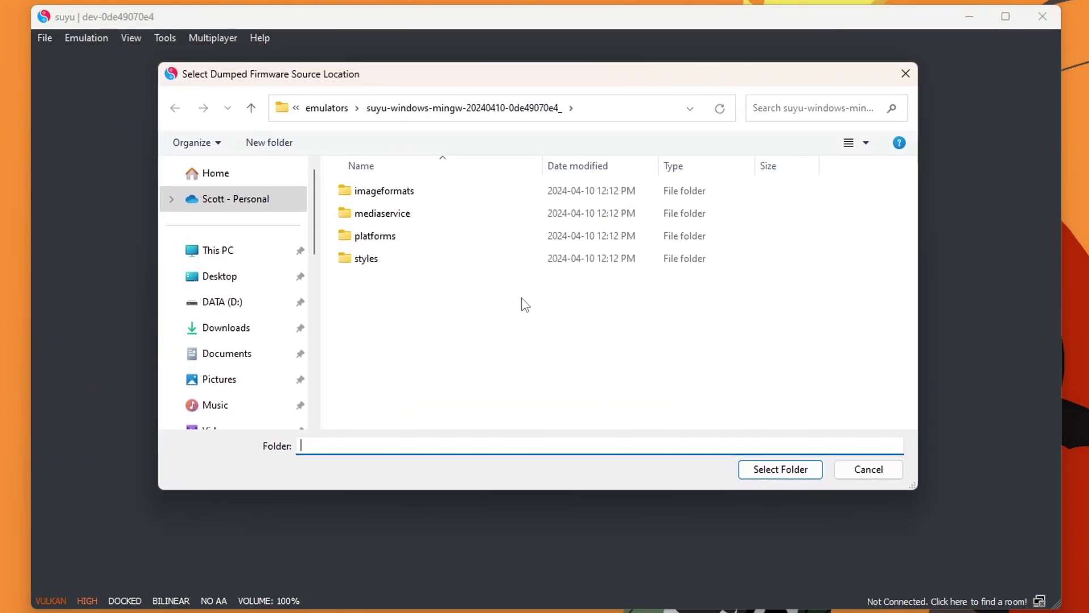
{"action": "scroll", "coordinate": [238, 317], "scroll_direction": "down", "scroll_amount": 2}
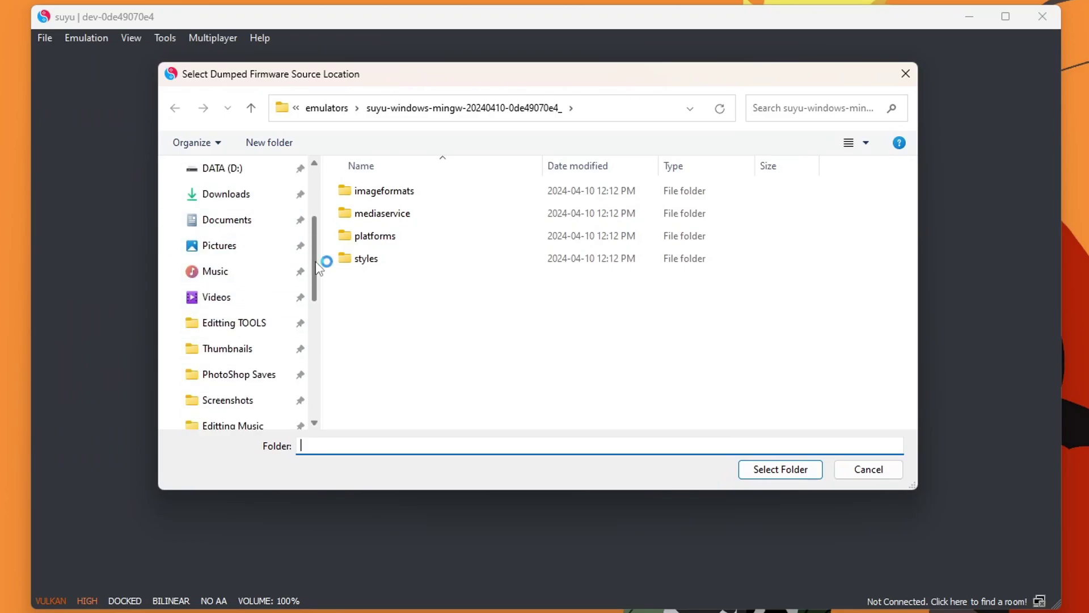
{"action": "left_click", "coordinate": [406, 353]}
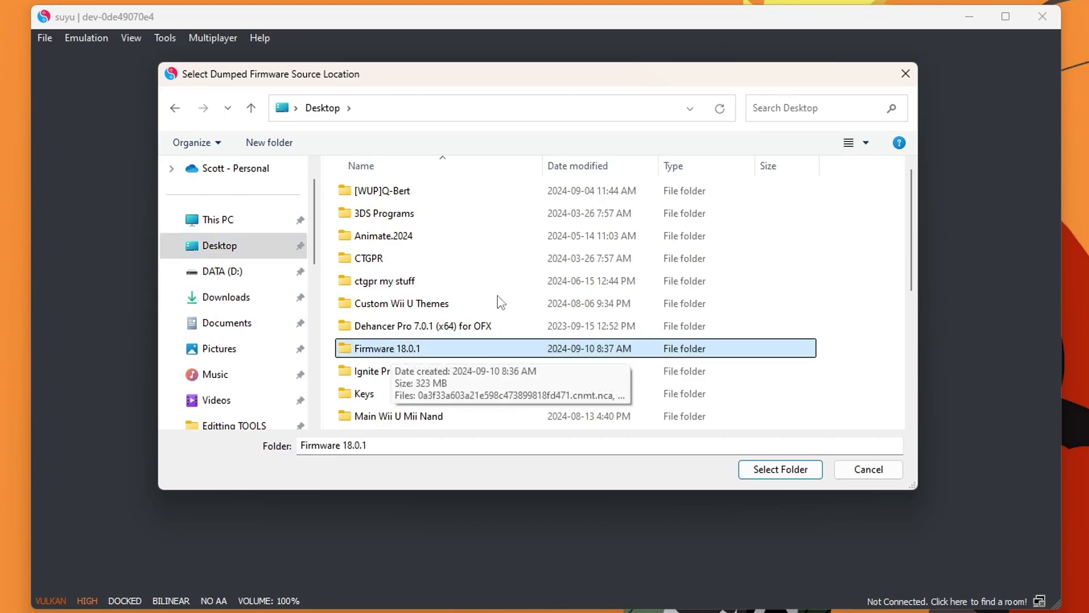
{"action": "left_click", "coordinate": [781, 469]}
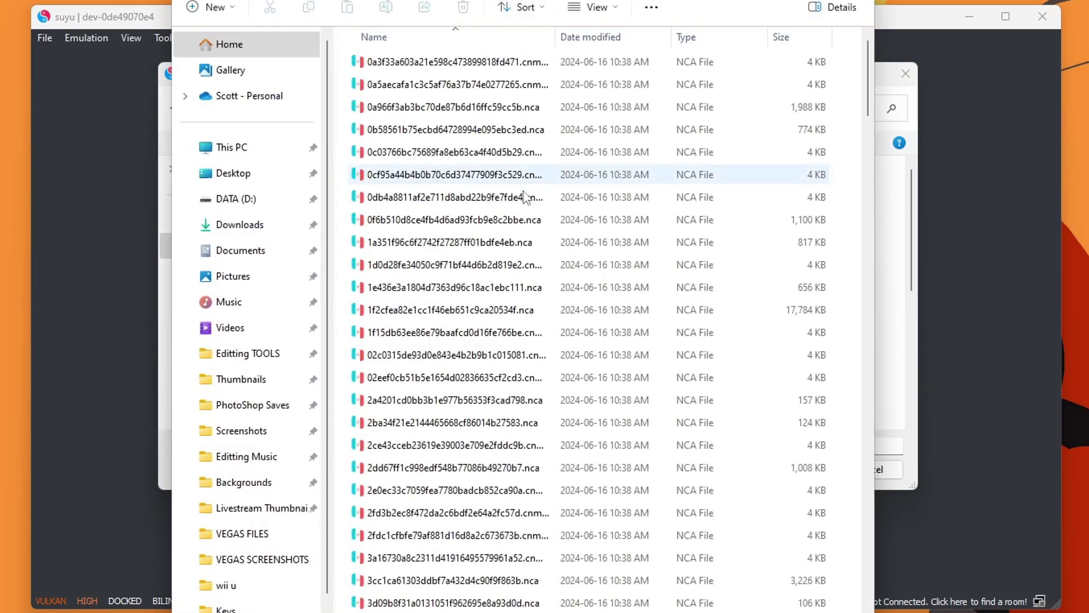
{"action": "scroll", "coordinate": [547, 291], "scroll_direction": "down", "scroll_amount": 15}
{"action": "scroll", "coordinate": [547, 291], "scroll_direction": "down", "scroll_amount": 5}
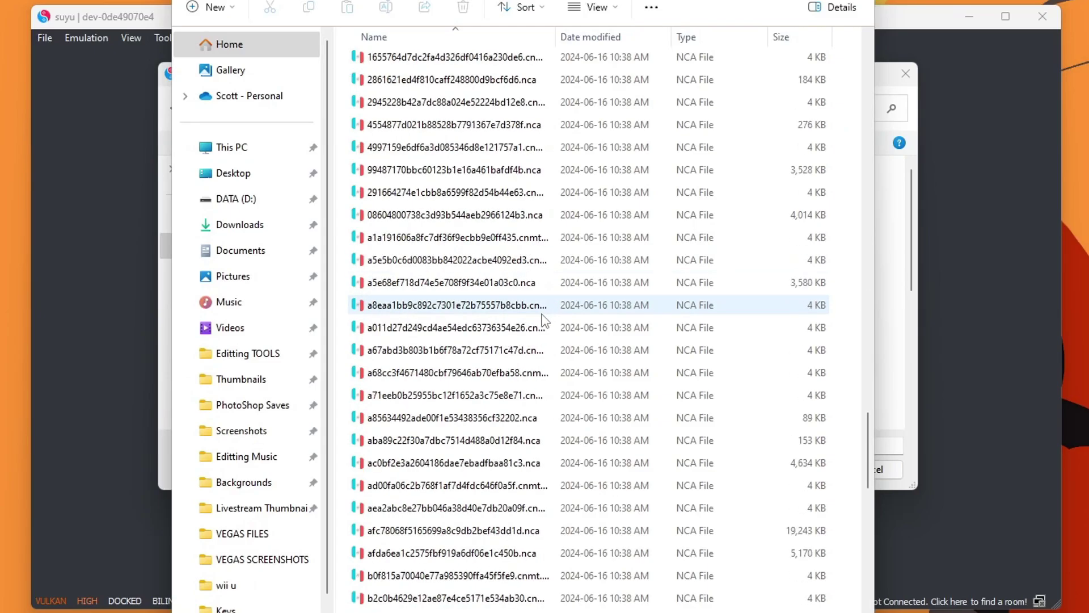
{"action": "scroll", "coordinate": [502, 390], "scroll_direction": "up", "scroll_amount": 20}
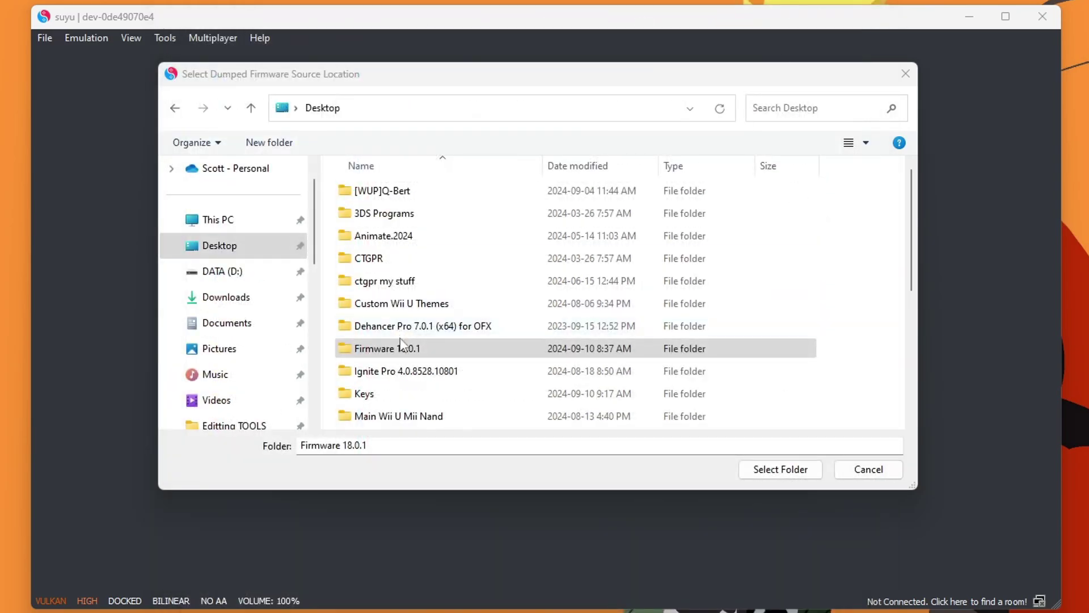
{"action": "left_click", "coordinate": [402, 347]}
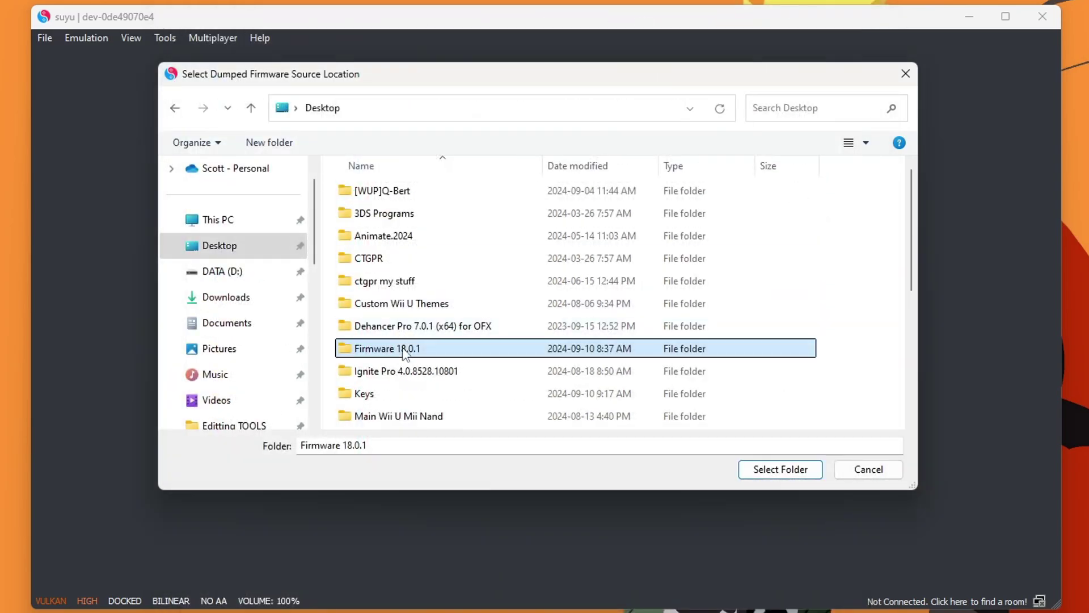
{"action": "left_click", "coordinate": [767, 470]}
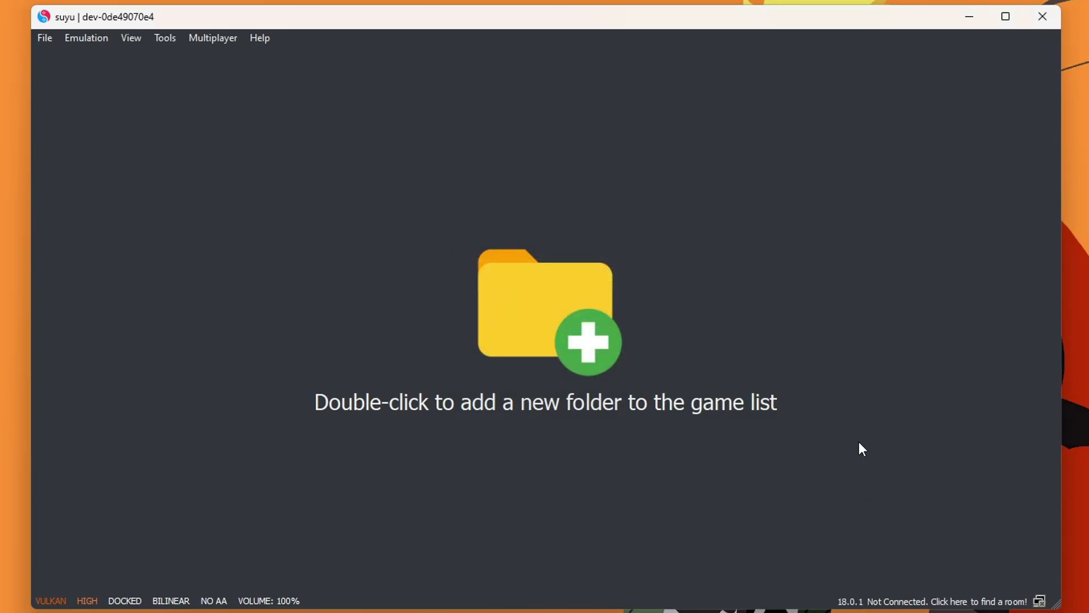
- Switch to File Explorer and examine the game files in the SmashLike (E:) drive's Games > Switch folder
{"action": "key", "text": "alt+Tab"}
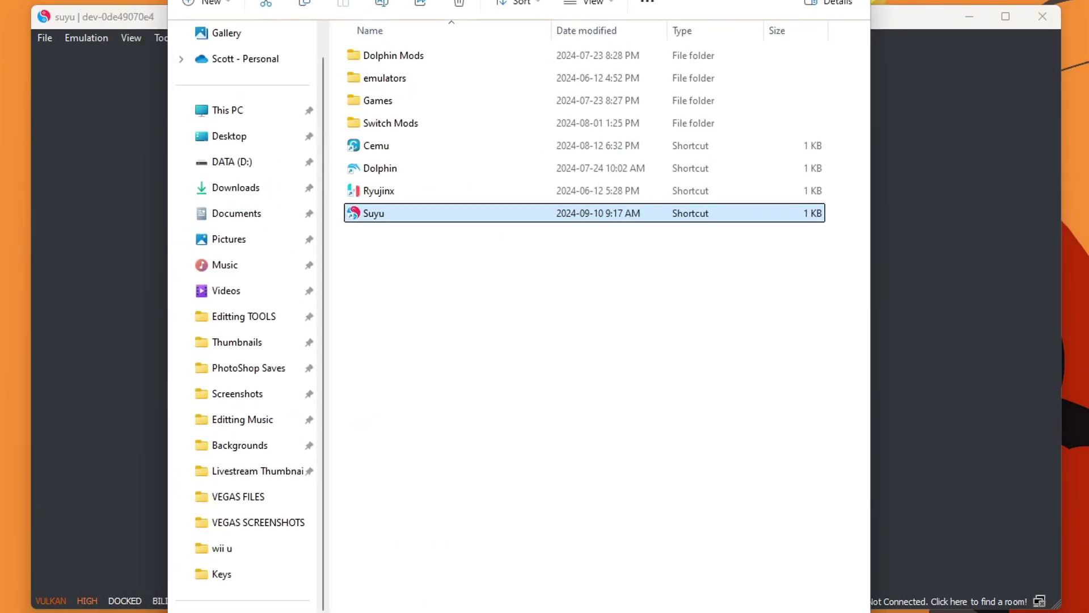
{"action": "double_click", "coordinate": [406, 103]}
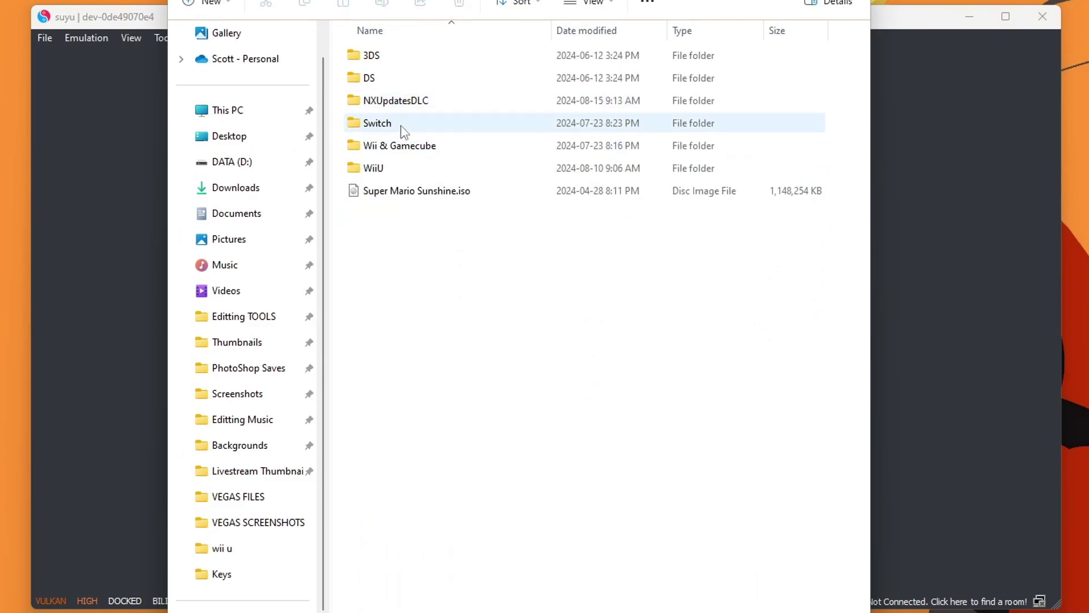
{"action": "double_click", "coordinate": [403, 132]}
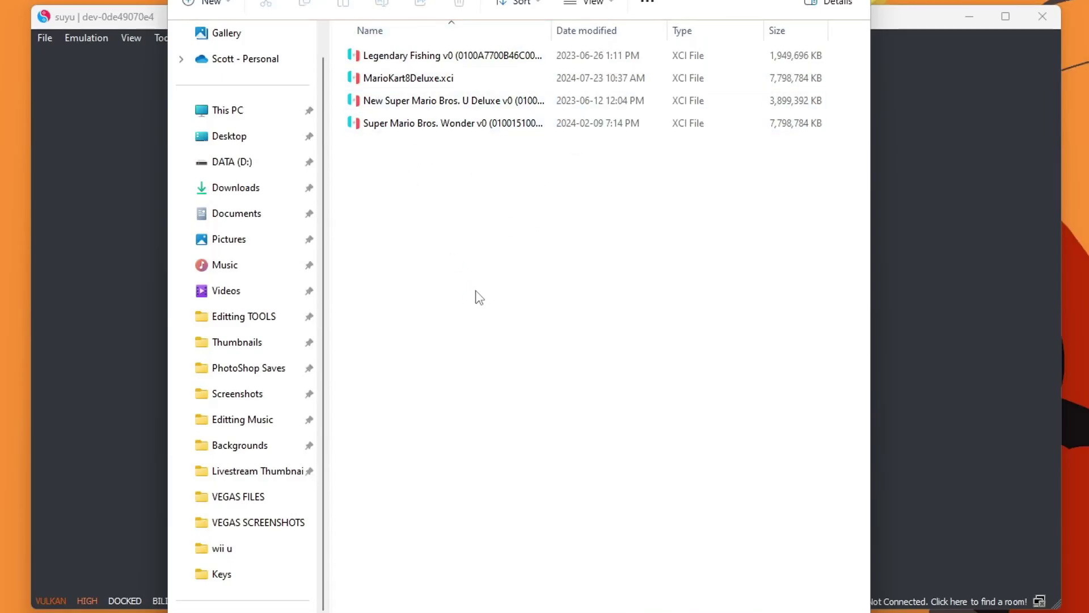
{"action": "key", "text": "Escape"}
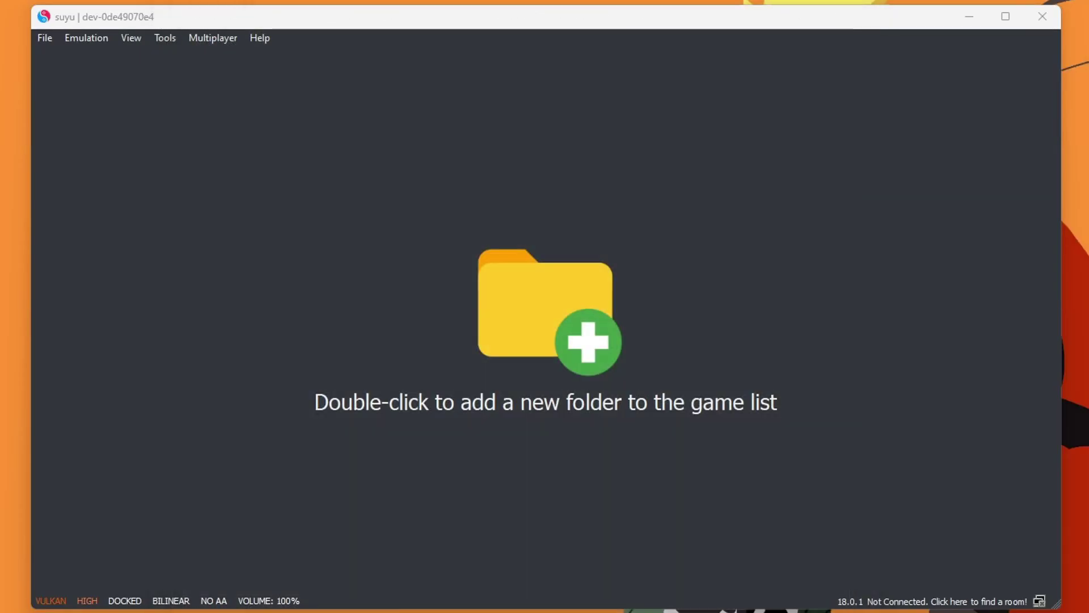
- Add the Switch folder inside Games on the SmashLike (E:) drive to the emulator's game list
{"action": "double_click", "coordinate": [483, 239]}
{"action": "left_click", "coordinate": [394, 237]}
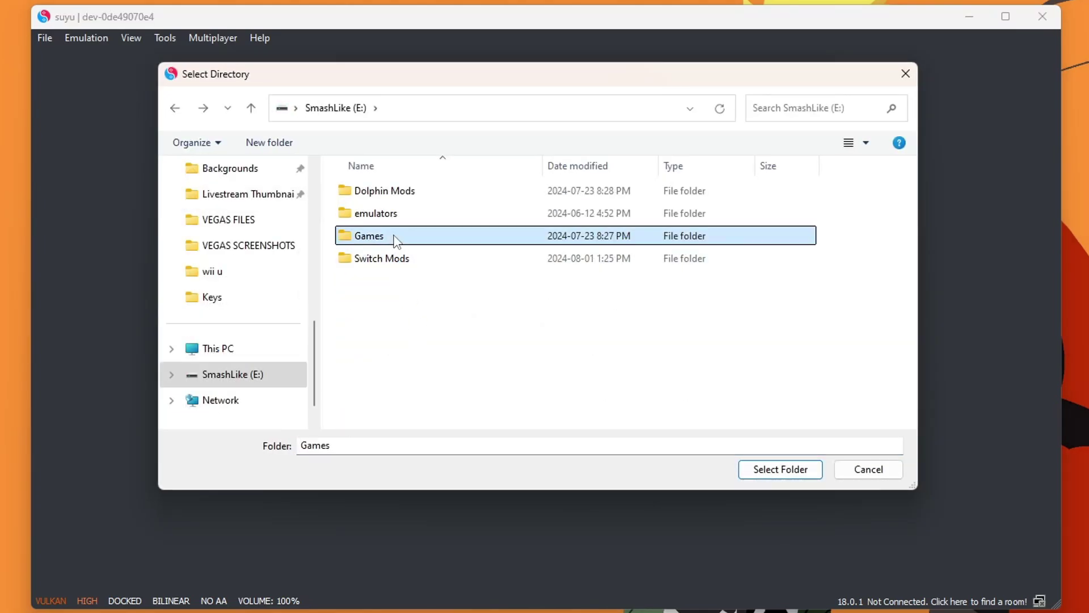
{"action": "double_click", "coordinate": [395, 241]}
{"action": "left_click", "coordinate": [387, 261]}
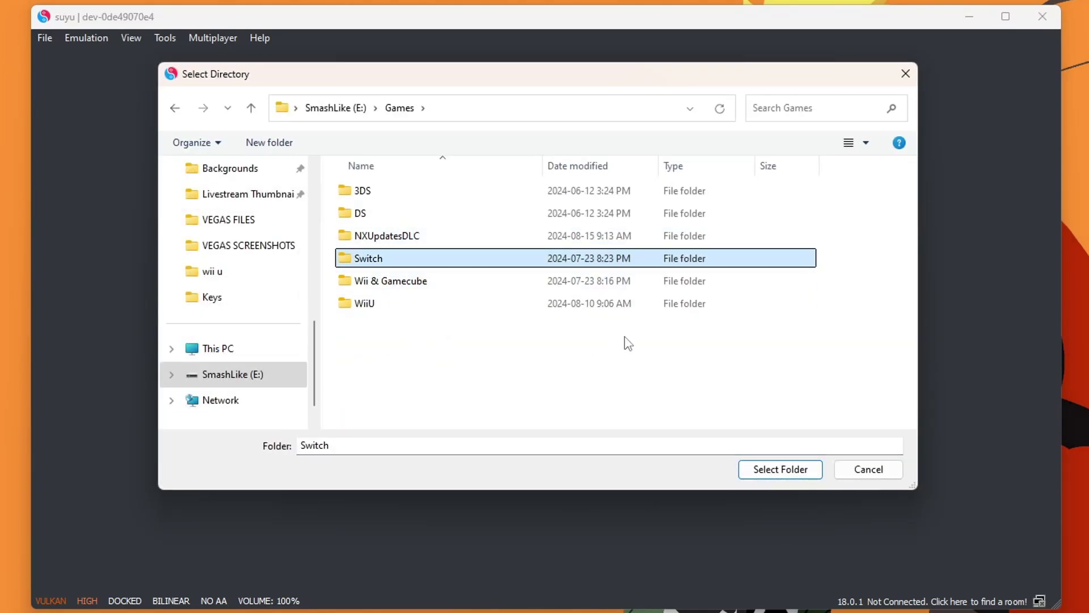
{"action": "left_click", "coordinate": [796, 469]}
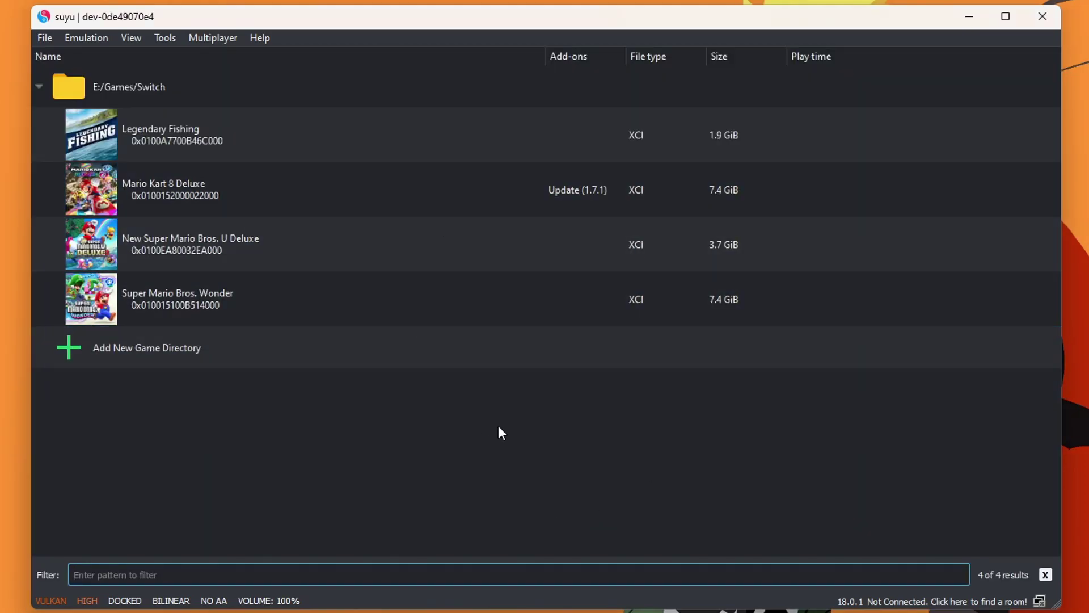
{"action": "left_click", "coordinate": [239, 87]}
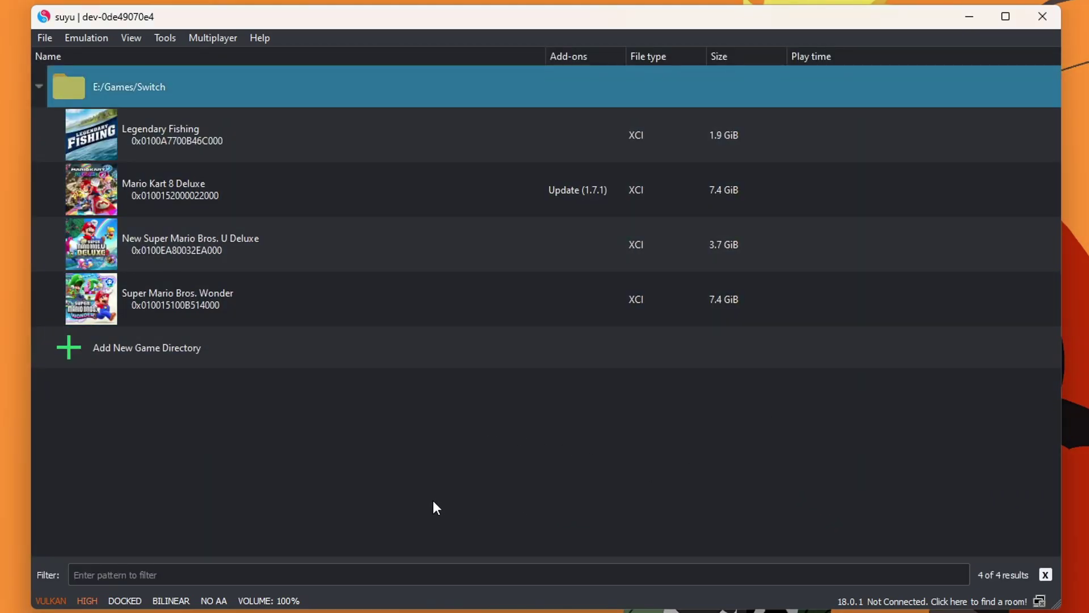
- Install the update file MK8DXUPD.nsp from the E: drive's Games > NXUpdatesDLC folder to NAND
{"action": "left_click", "coordinate": [45, 37]}
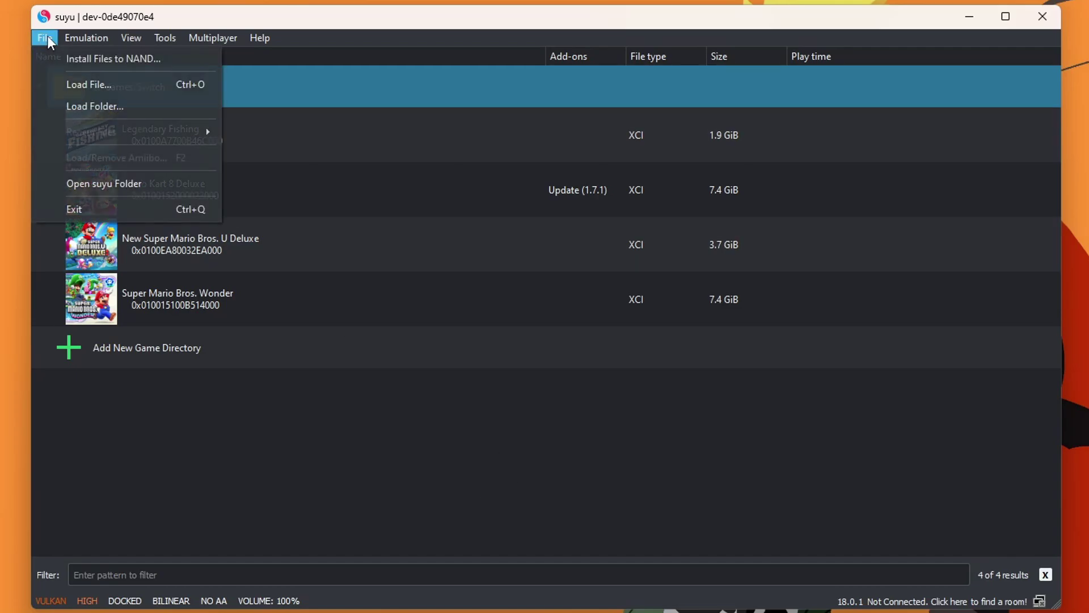
{"action": "left_click", "coordinate": [76, 59]}
{"action": "left_click", "coordinate": [232, 374]}
{"action": "left_click", "coordinate": [397, 236]}
{"action": "double_click", "coordinate": [397, 235]}
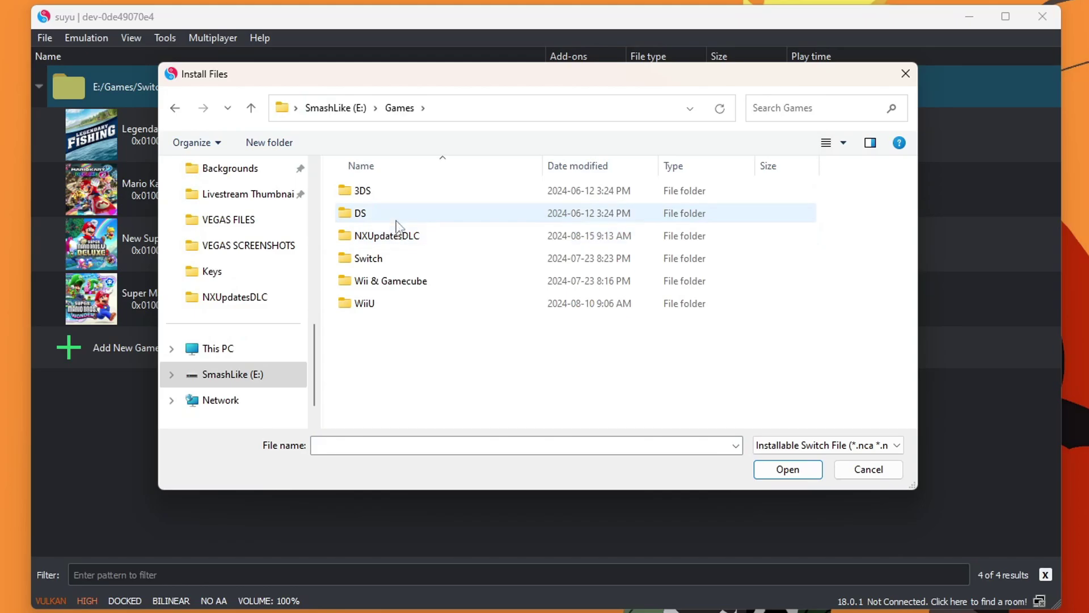
{"action": "double_click", "coordinate": [397, 236]}
{"action": "left_click", "coordinate": [420, 213]}
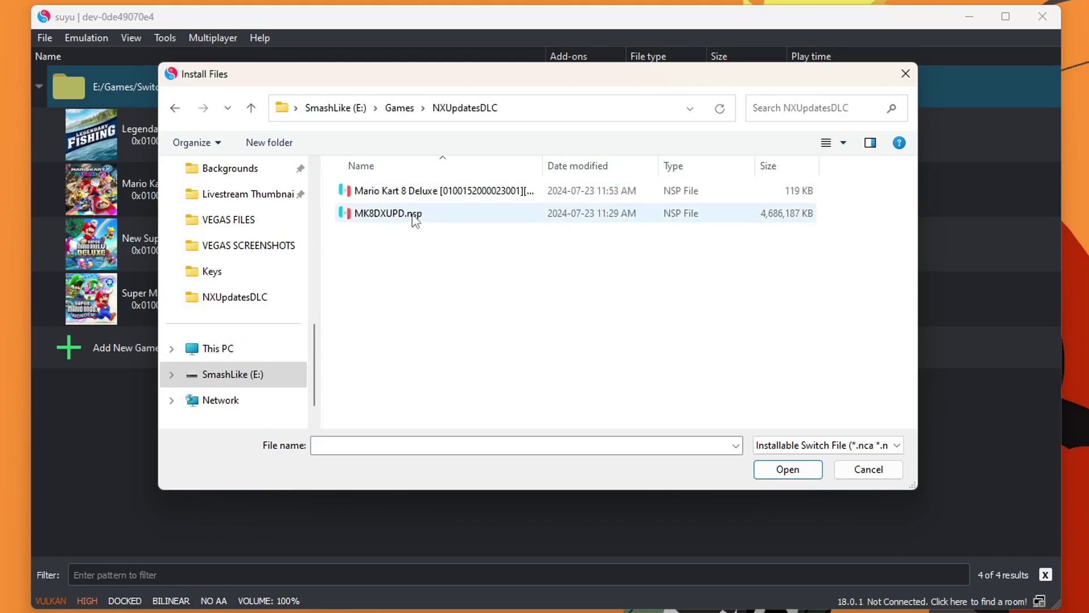
{"action": "left_click", "coordinate": [788, 469]}
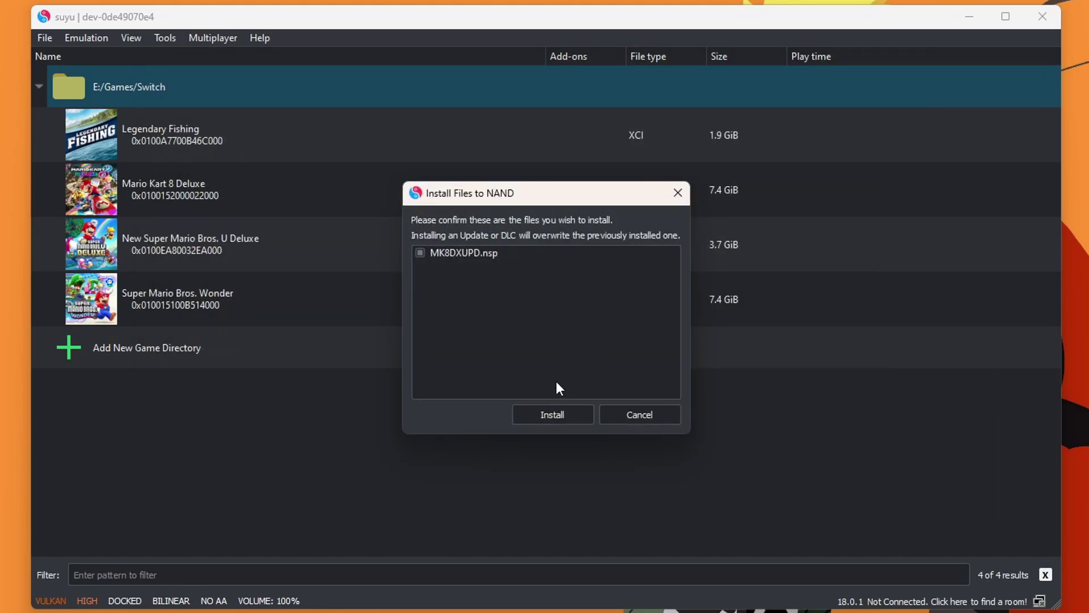
{"action": "left_click", "coordinate": [552, 415]}
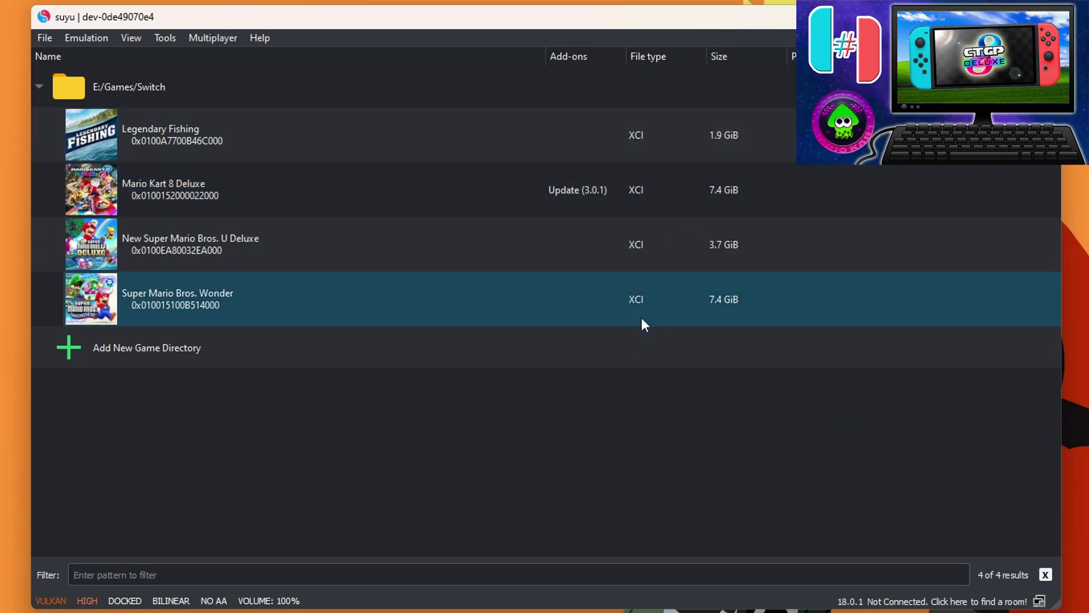
- Install the Mario Kart 8 Deluxe DLC .nsp file from the NXUpdatesDLC folder to NAND and dismiss the install results
{"action": "left_click", "coordinate": [35, 38]}
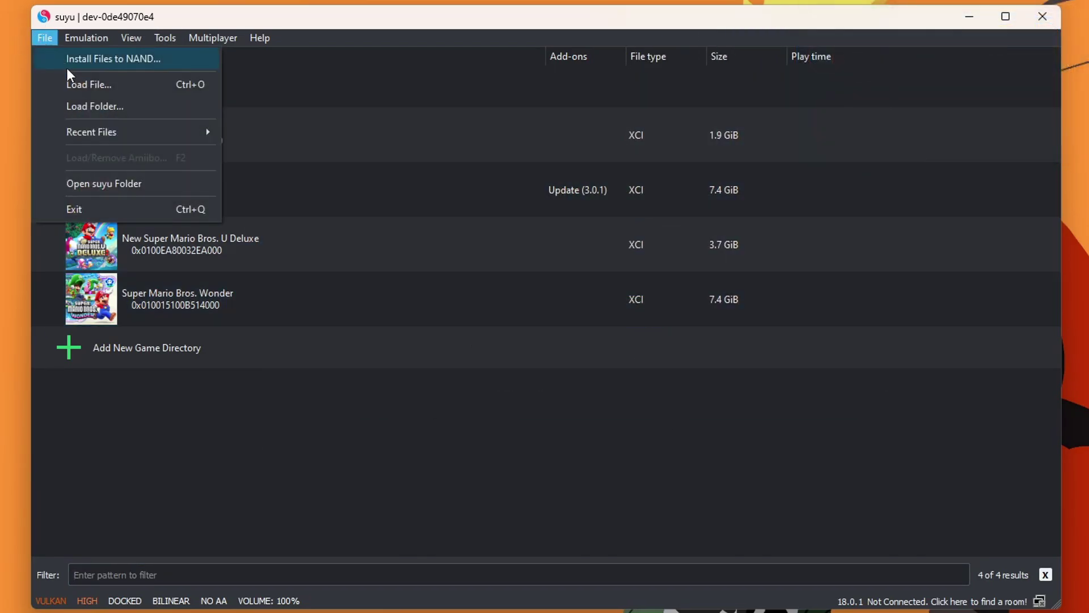
{"action": "left_click", "coordinate": [115, 59]}
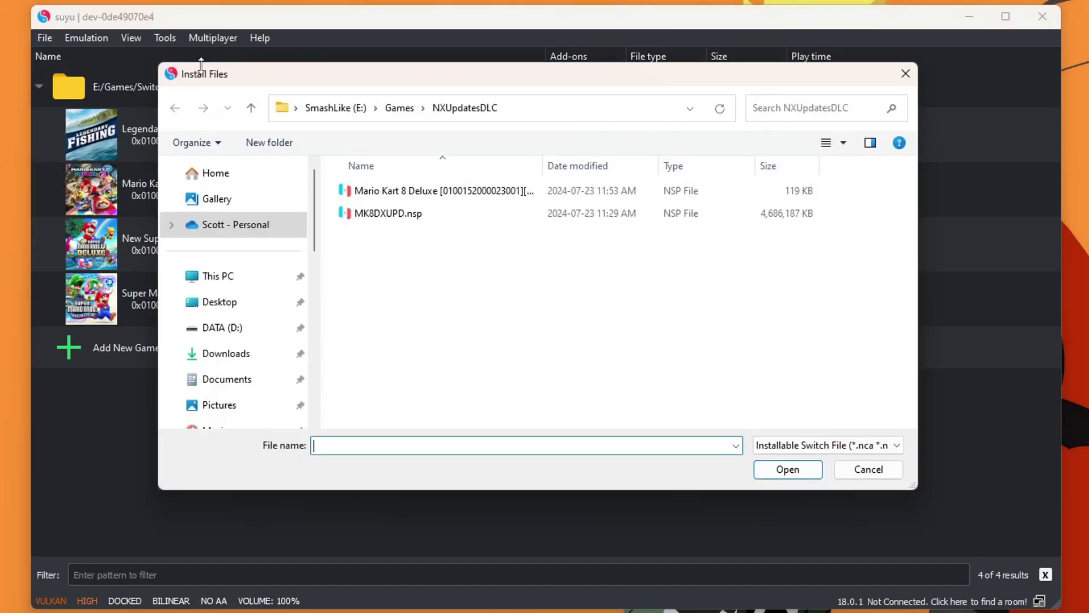
{"action": "left_click", "coordinate": [465, 195]}
{"action": "left_click", "coordinate": [793, 470]}
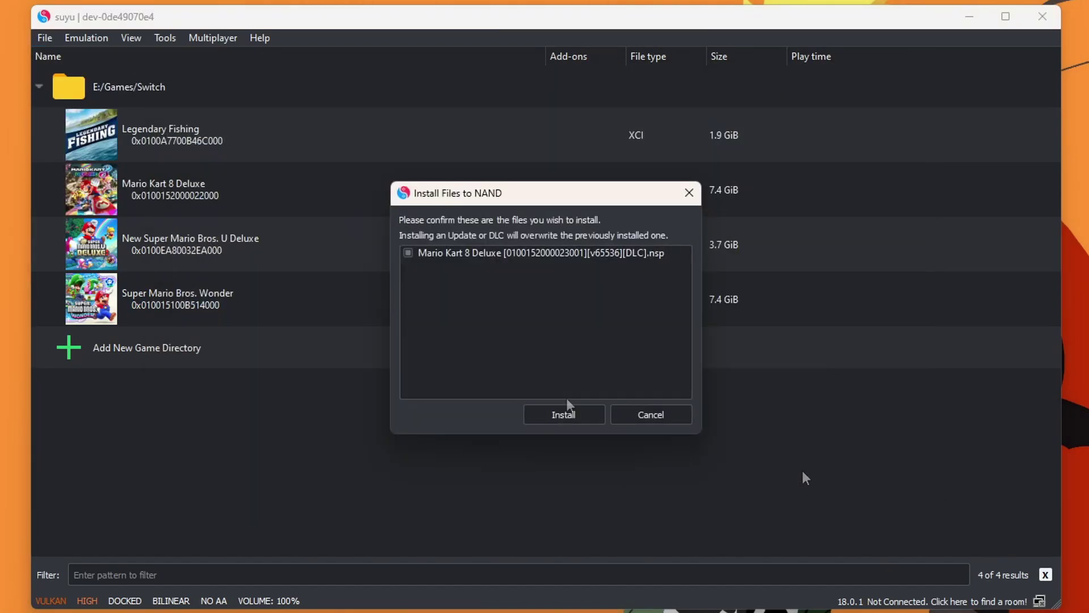
{"action": "left_click", "coordinate": [570, 414]}
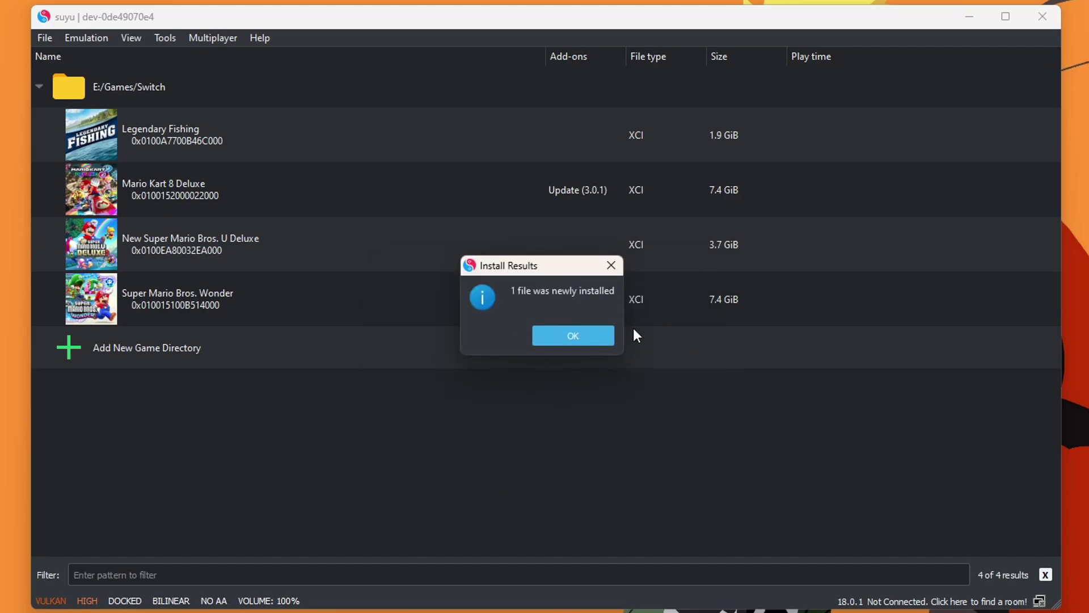
{"action": "left_click", "coordinate": [598, 336]}
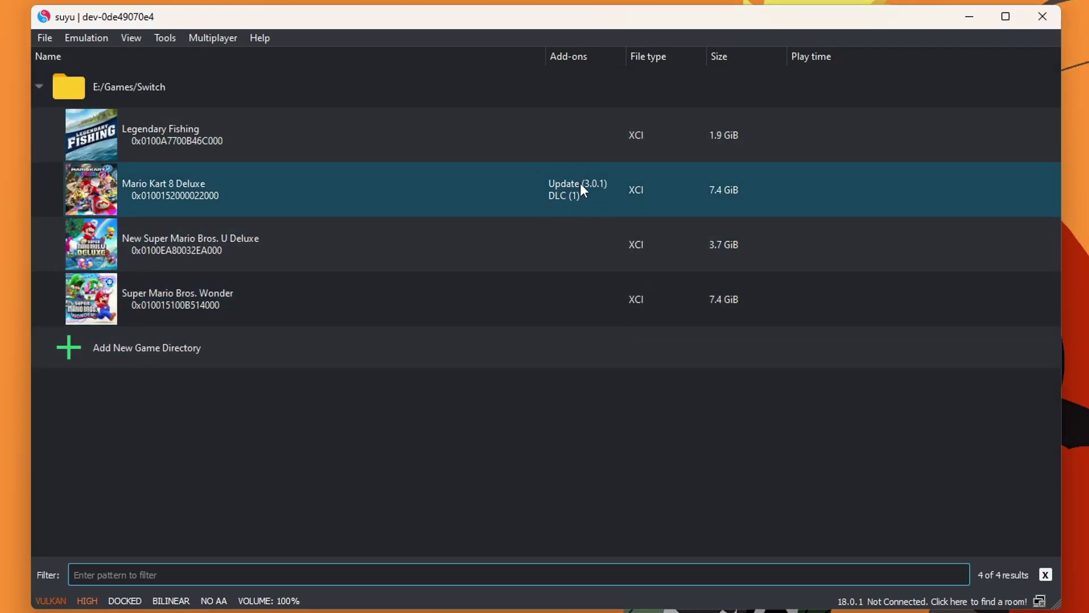
{"action": "left_click", "coordinate": [624, 480]}
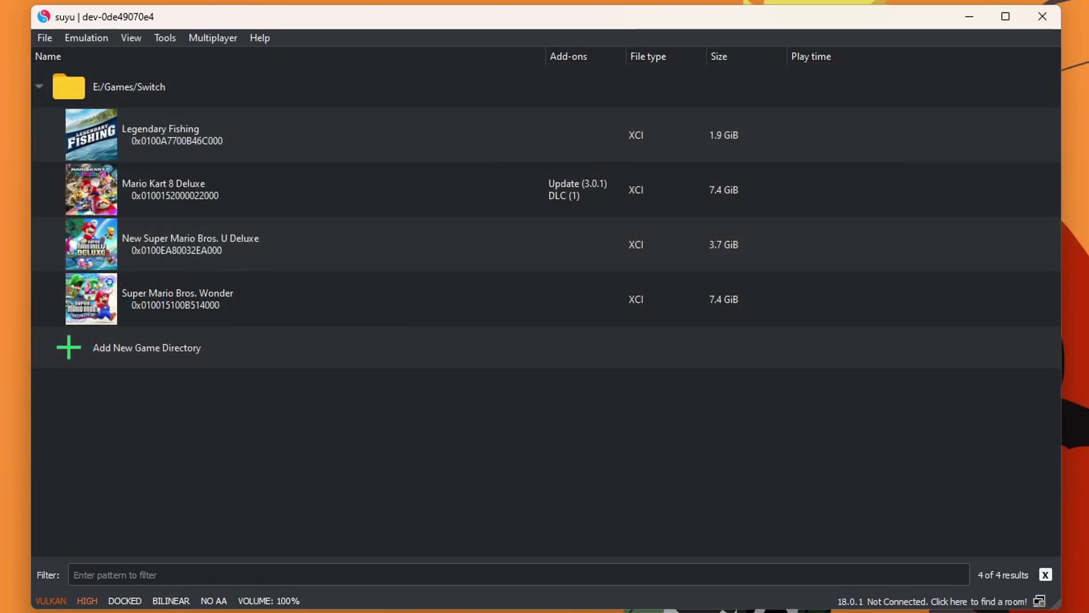
- Open the Windows Bluetooth device settings and pair the Pro Controller as a new Bluetooth device
{"action": "key", "text": "super"}
{"action": "key", "text": "super"}
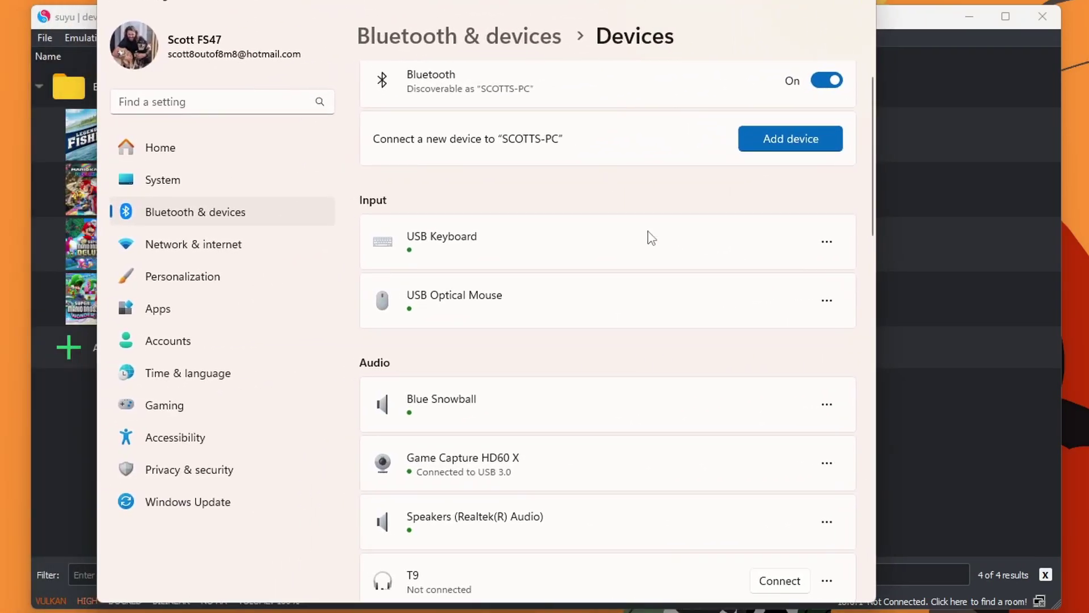
{"action": "left_click", "coordinate": [801, 145]}
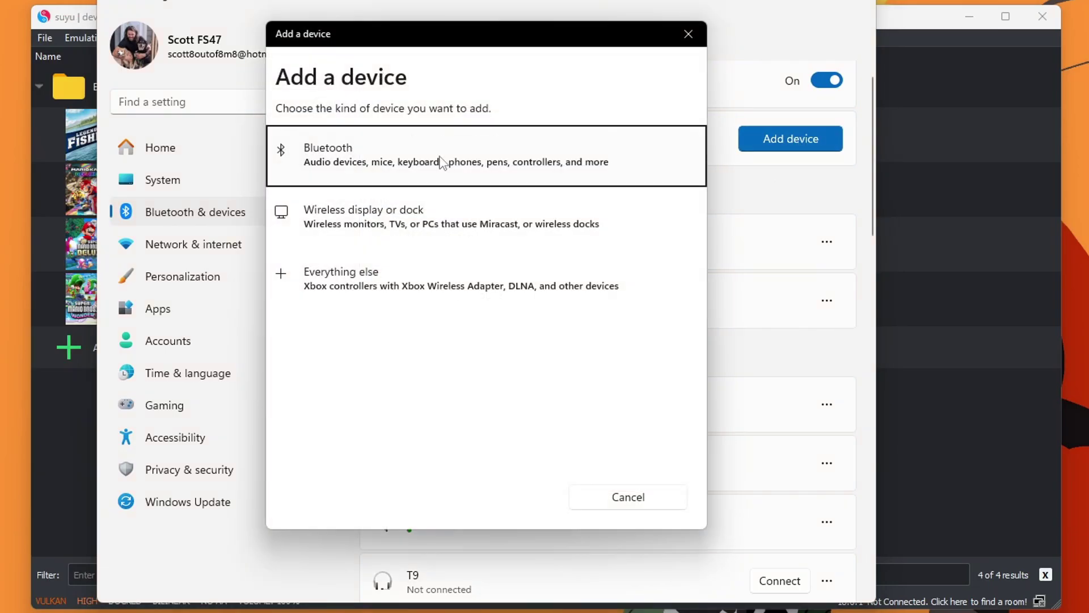
{"action": "left_click", "coordinate": [441, 162]}
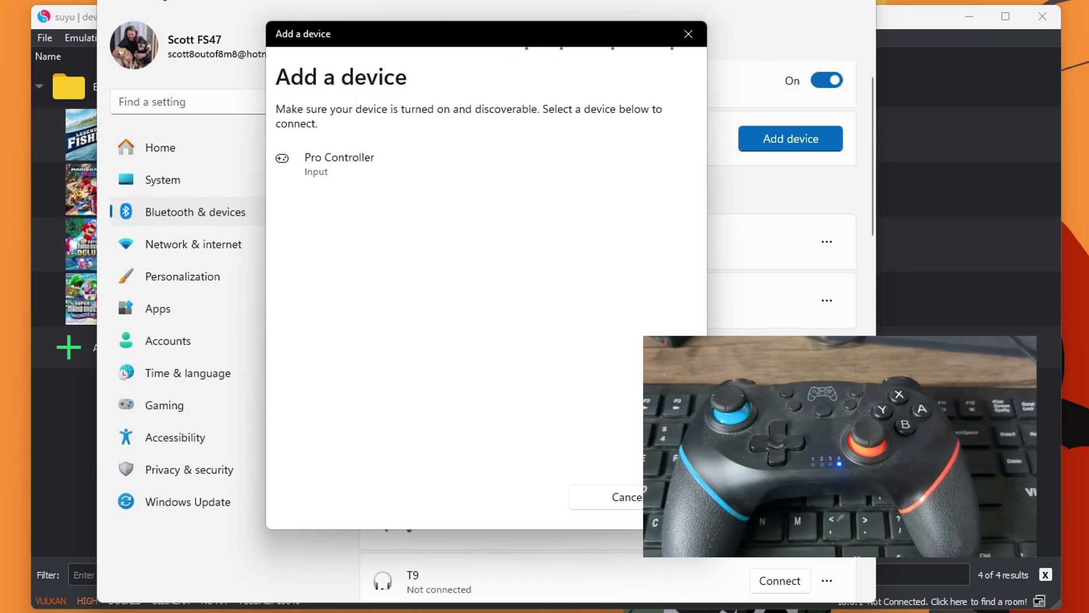
{"action": "left_click", "coordinate": [354, 169]}
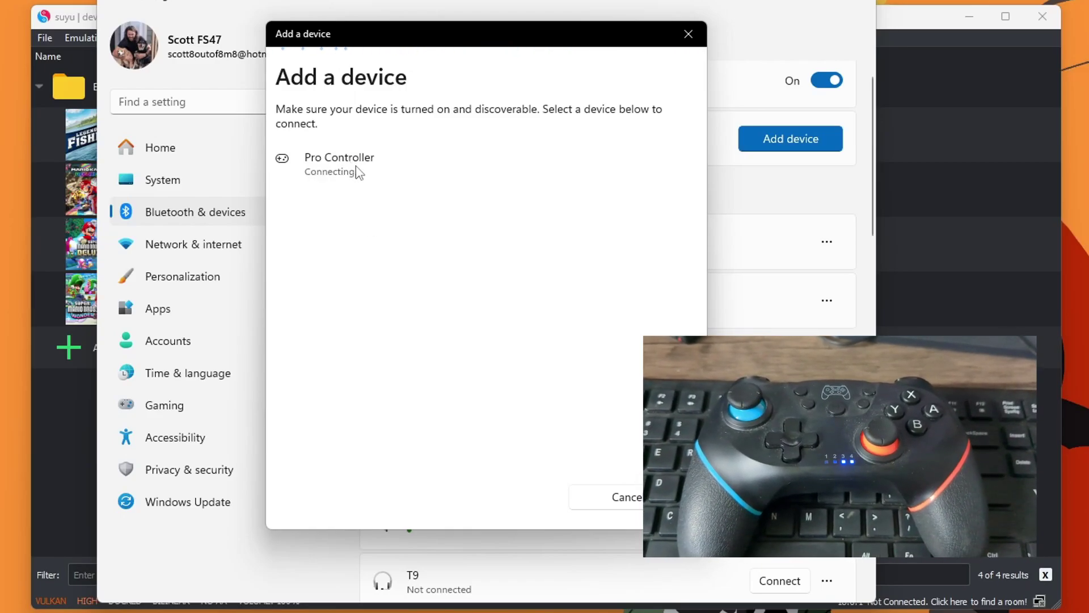
{"action": "left_click", "coordinate": [624, 497]}
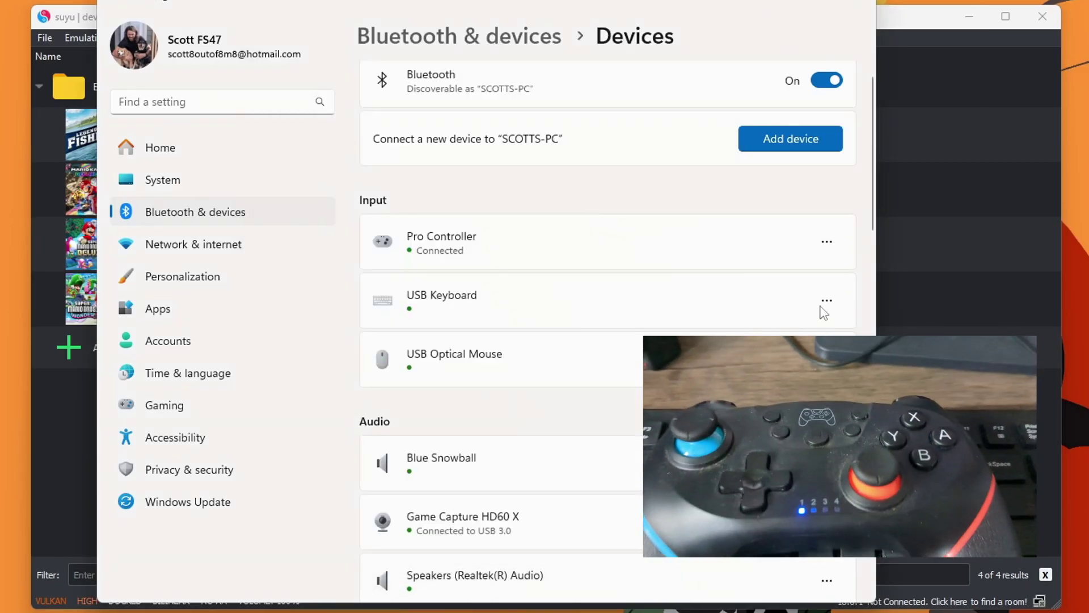
- Switch back to suyu, set Player 1's input device to Nintendo Switch Pro Controller 0 and save the controller mapping
{"action": "key", "text": "alt+Tab"}
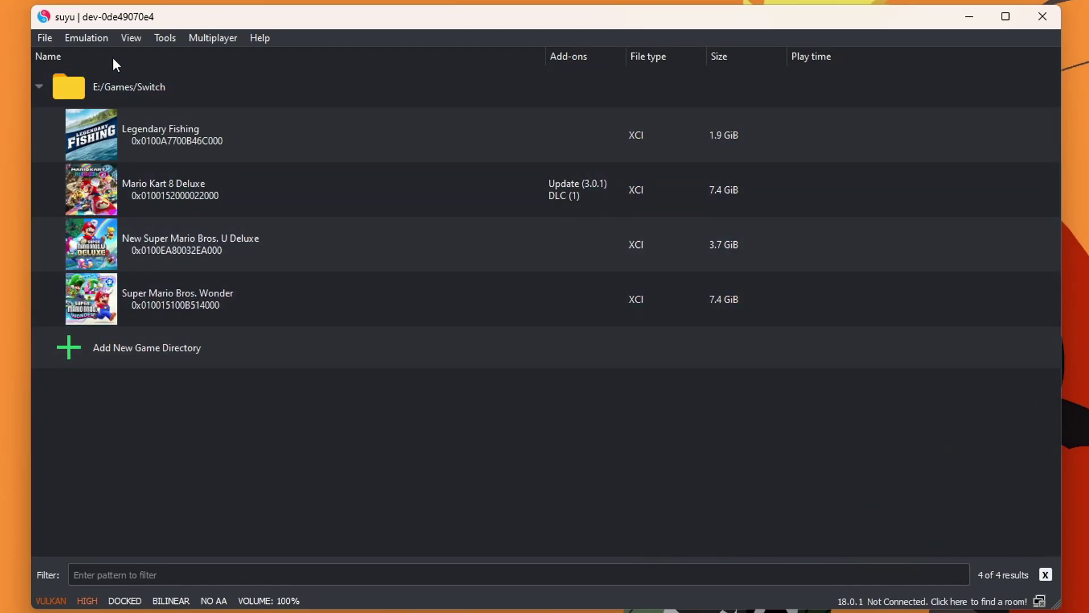
{"action": "left_click", "coordinate": [96, 40]}
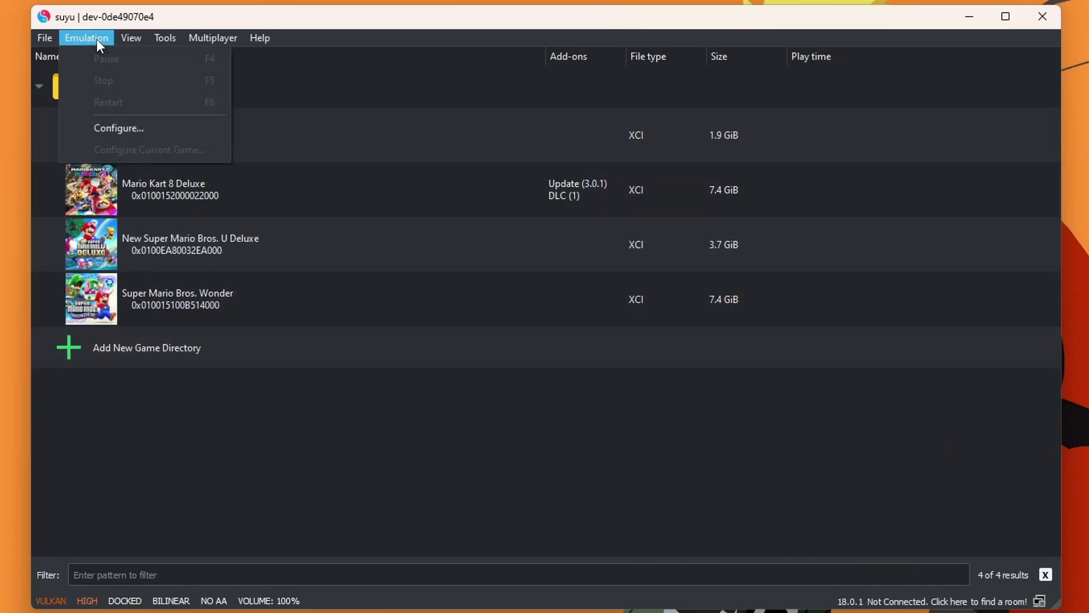
{"action": "left_click", "coordinate": [144, 126]}
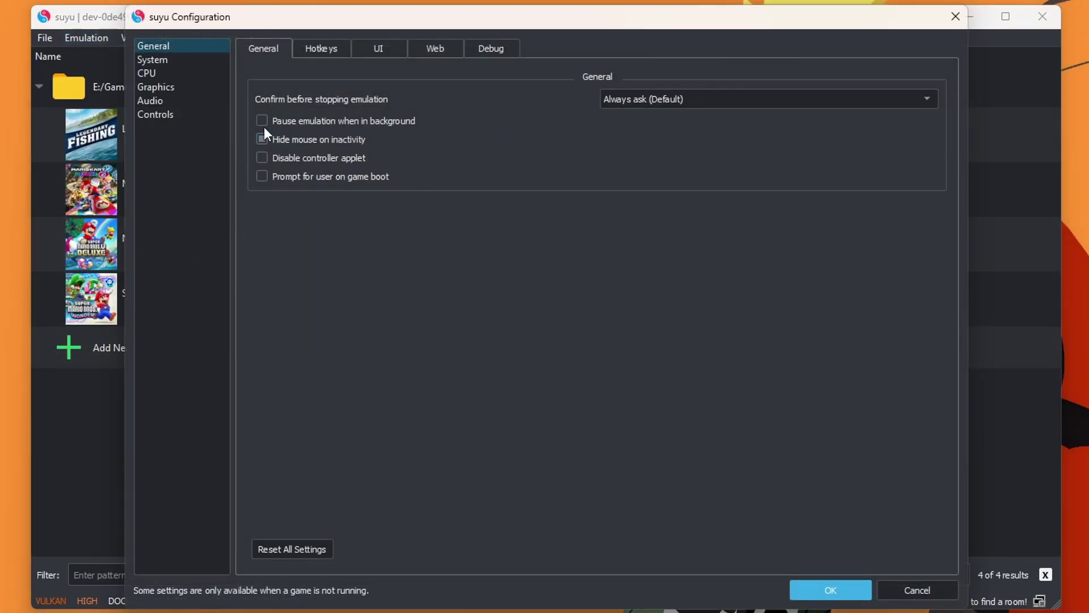
{"action": "left_click", "coordinate": [160, 114]}
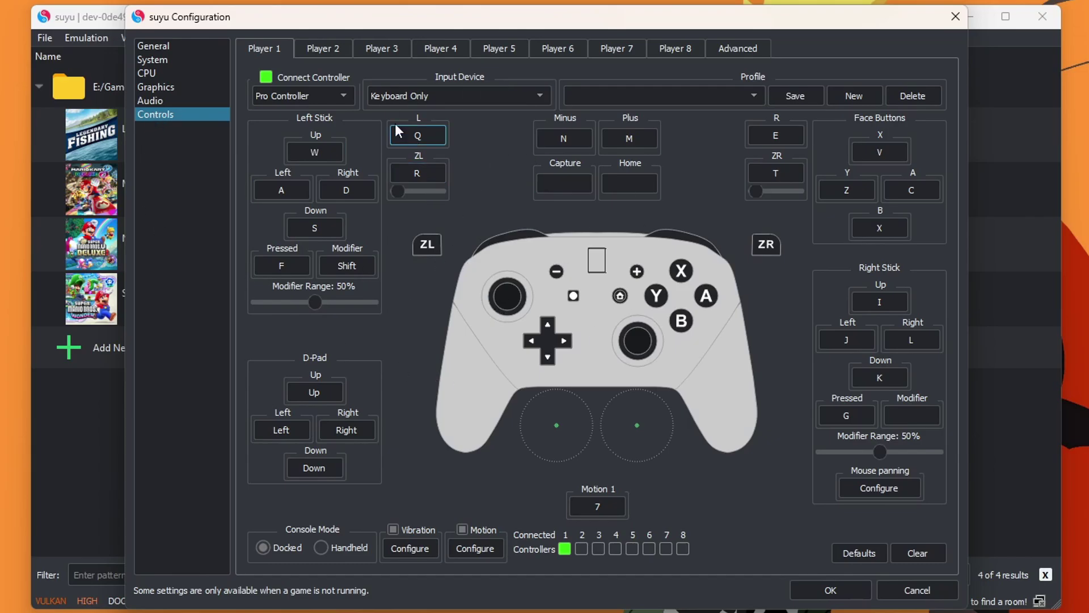
{"action": "left_click", "coordinate": [493, 97]}
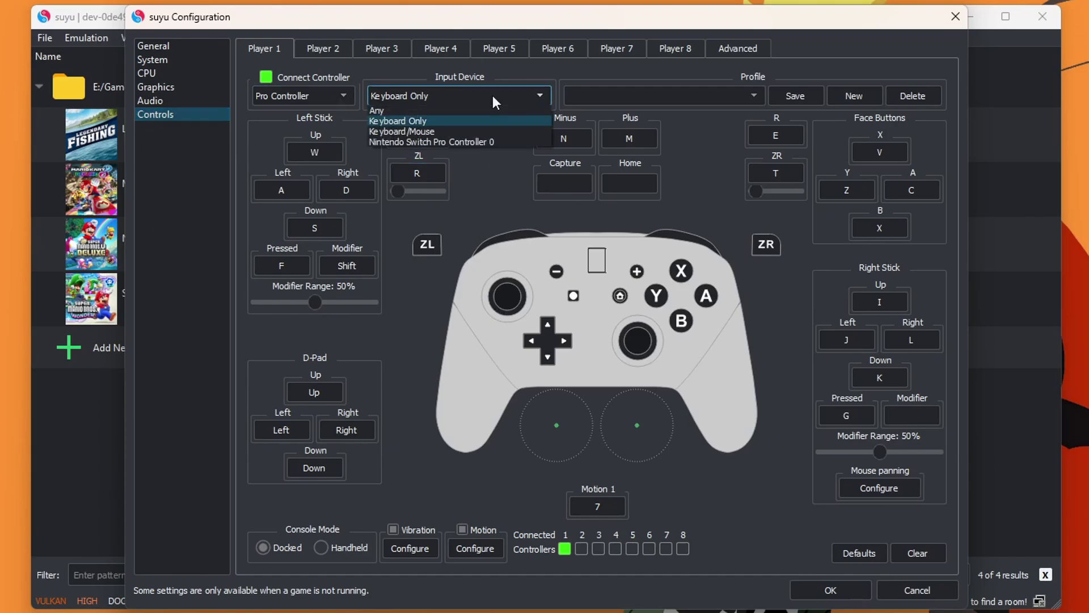
{"action": "left_click", "coordinate": [457, 142]}
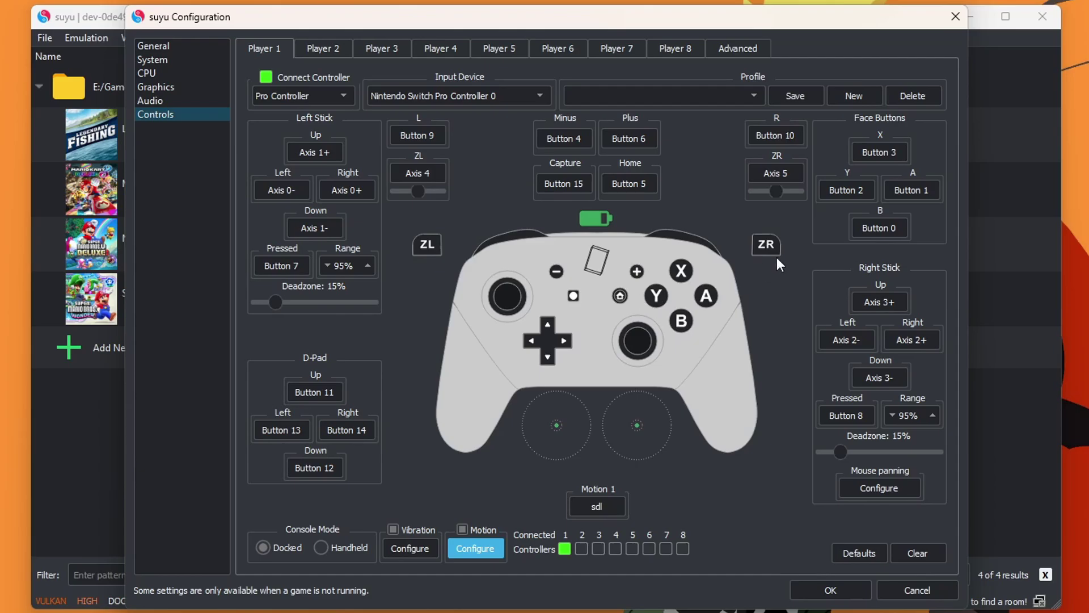
{"action": "left_click", "coordinate": [805, 95]}
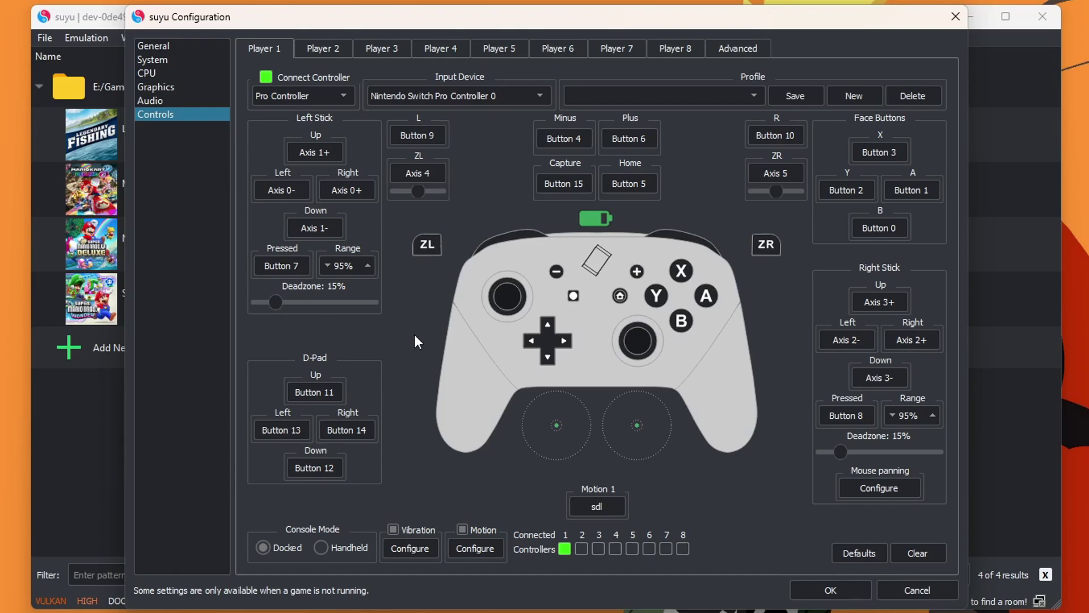
- In the graphics configuration, keep Vulkan as the API and set the resolution to 2X (1440p/2160p)
{"action": "left_click", "coordinate": [164, 86]}
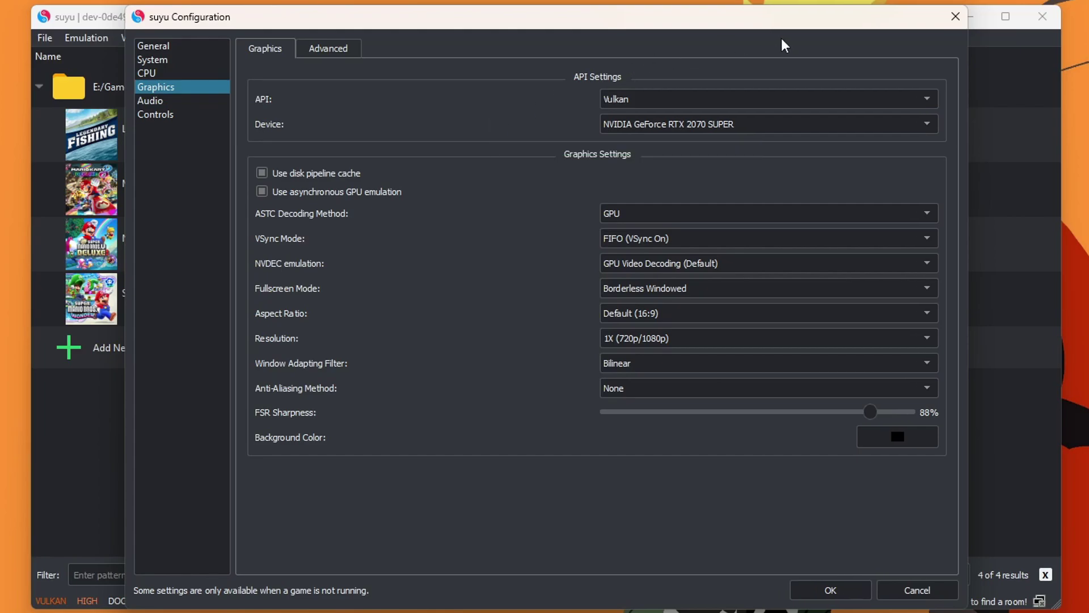
{"action": "left_click", "coordinate": [687, 104]}
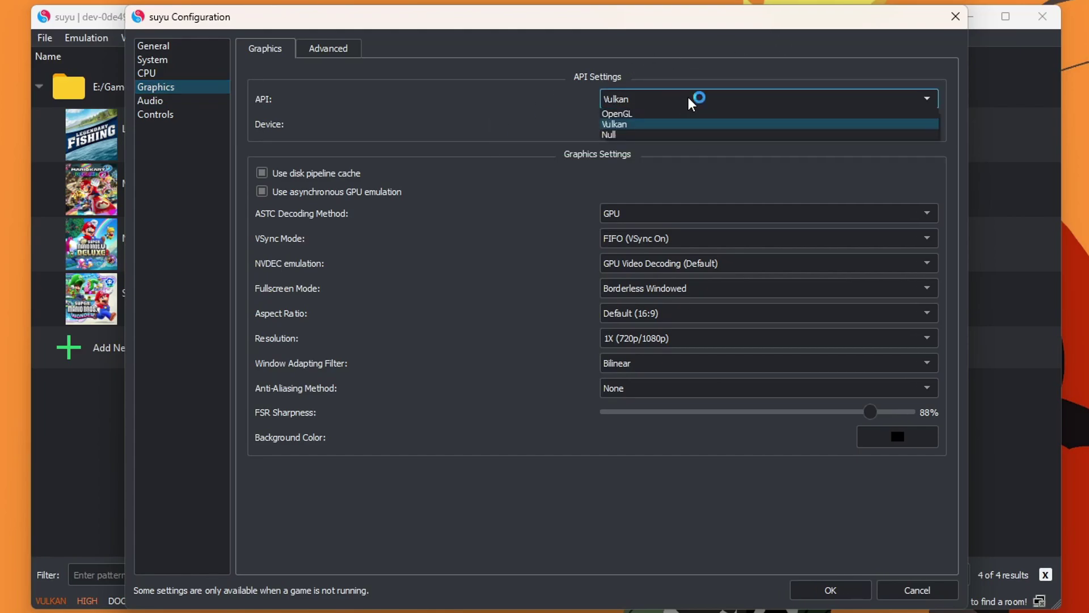
{"action": "left_click", "coordinate": [651, 124]}
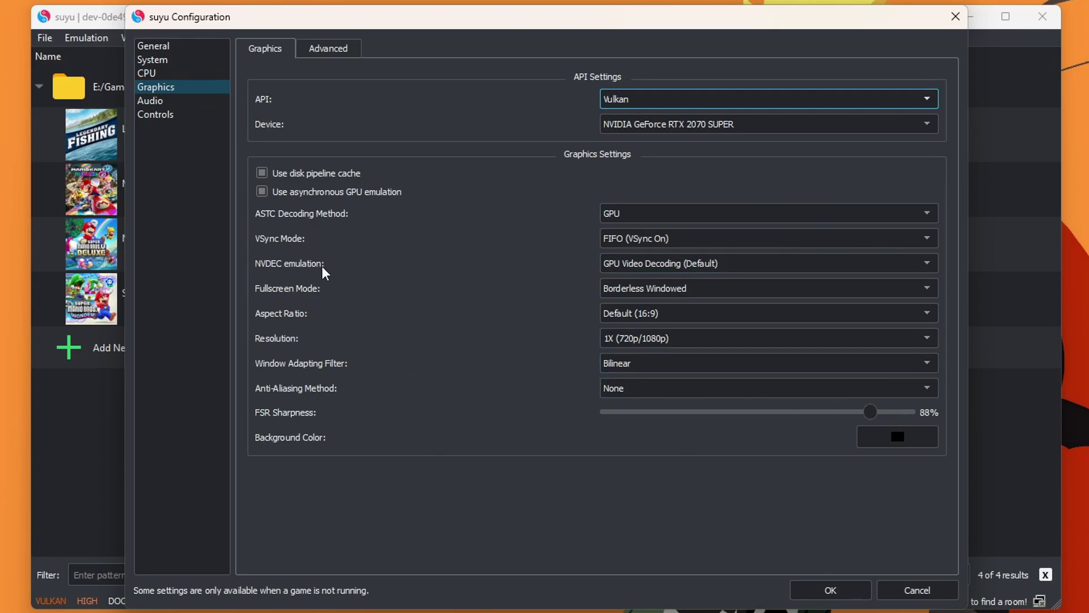
{"action": "mouse_move", "coordinate": [314, 264]}
{"action": "left_click", "coordinate": [632, 338]}
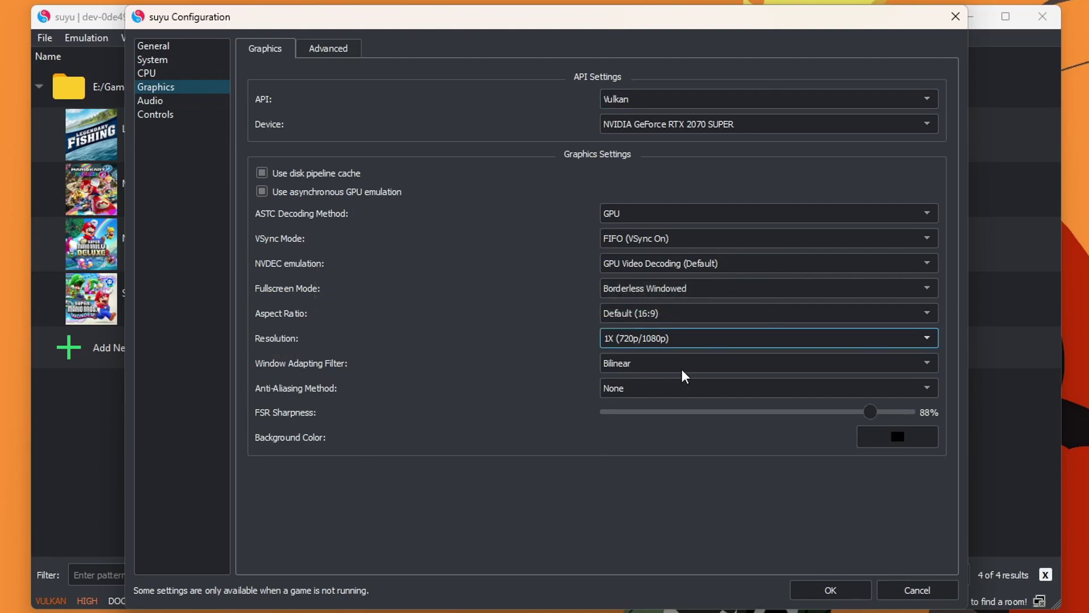
{"action": "left_click", "coordinate": [661, 338]}
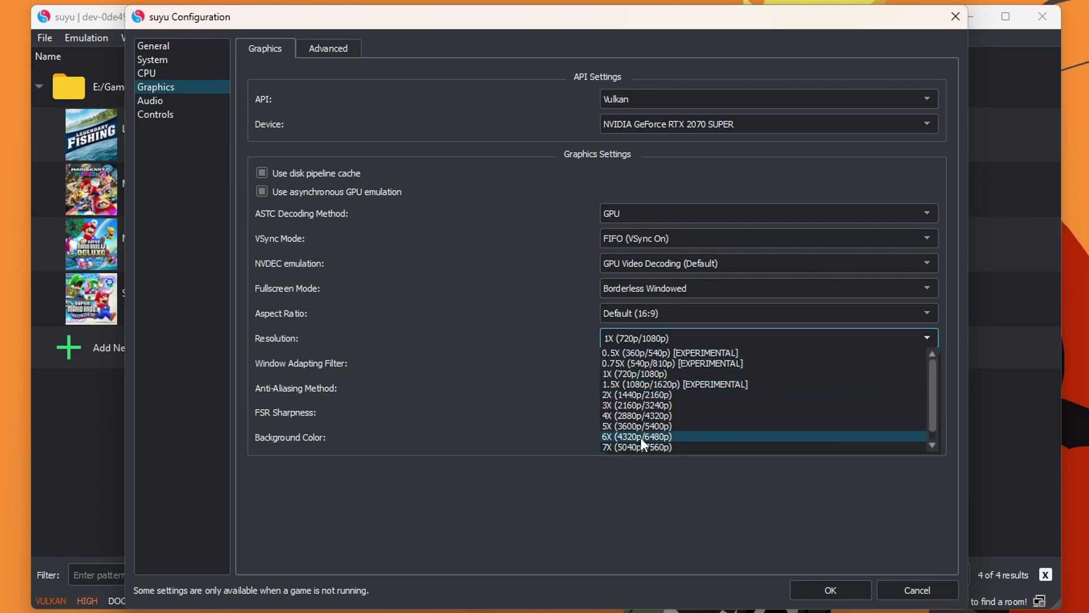
{"action": "left_click", "coordinate": [652, 397]}
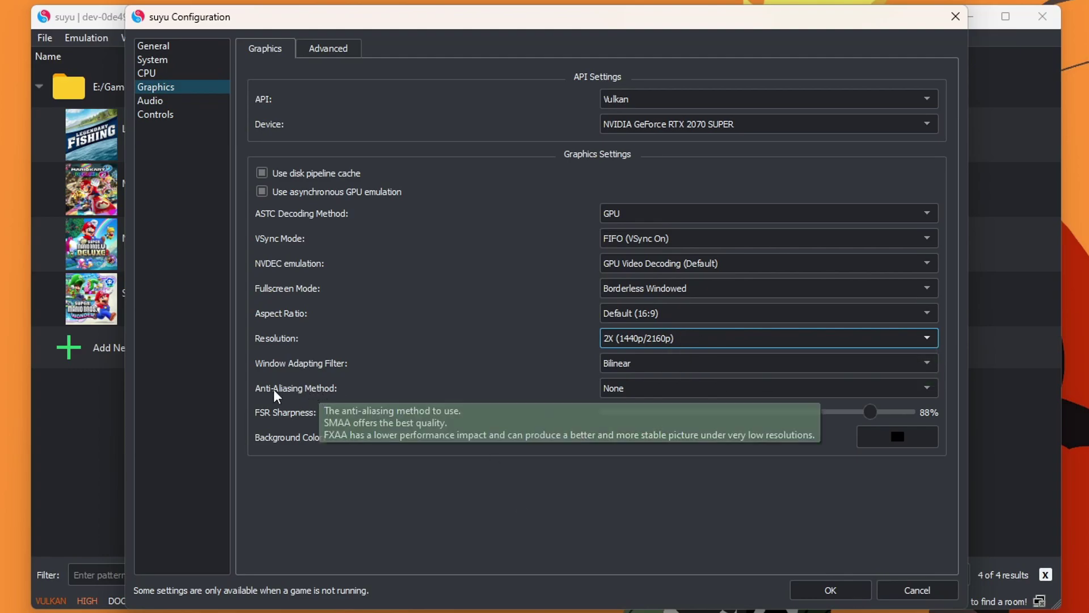
- Set the anti-aliasing method to SMAA and apply the configuration
{"action": "left_click", "coordinate": [628, 388]}
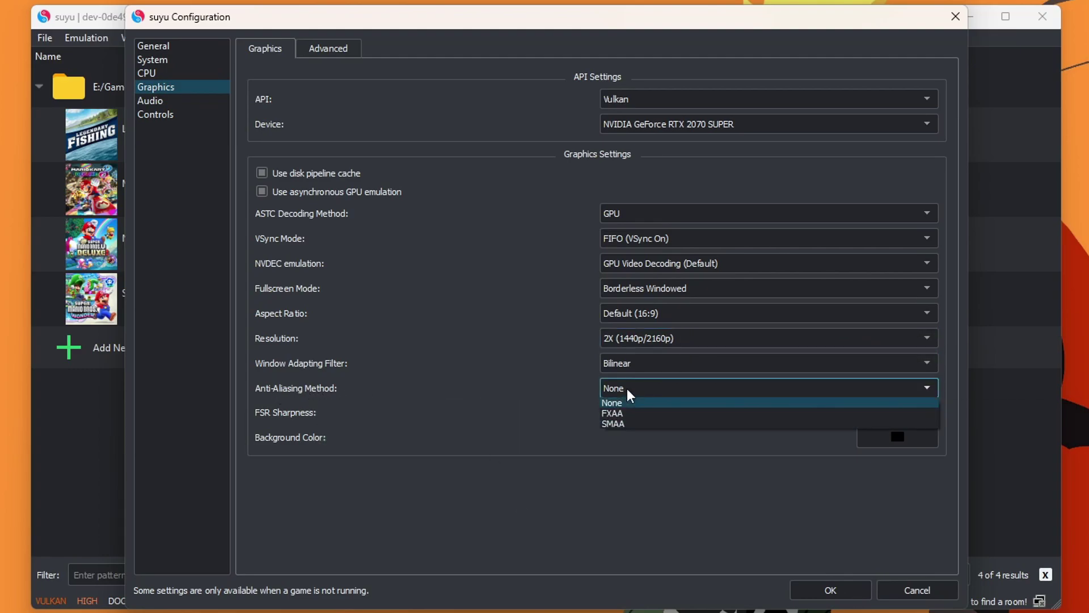
{"action": "left_click", "coordinate": [625, 425]}
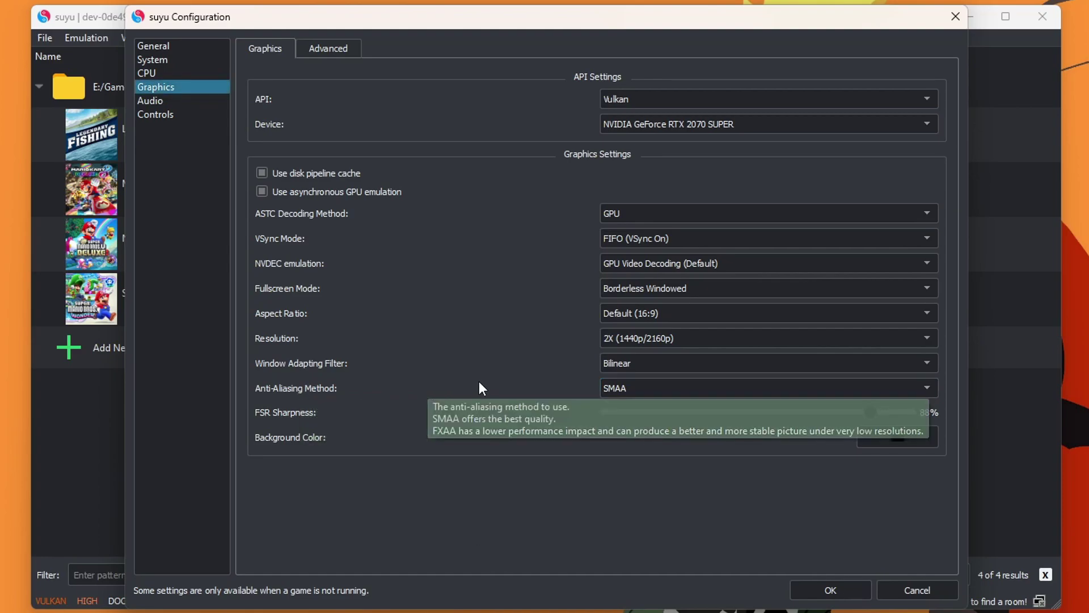
{"action": "left_click", "coordinate": [848, 590]}
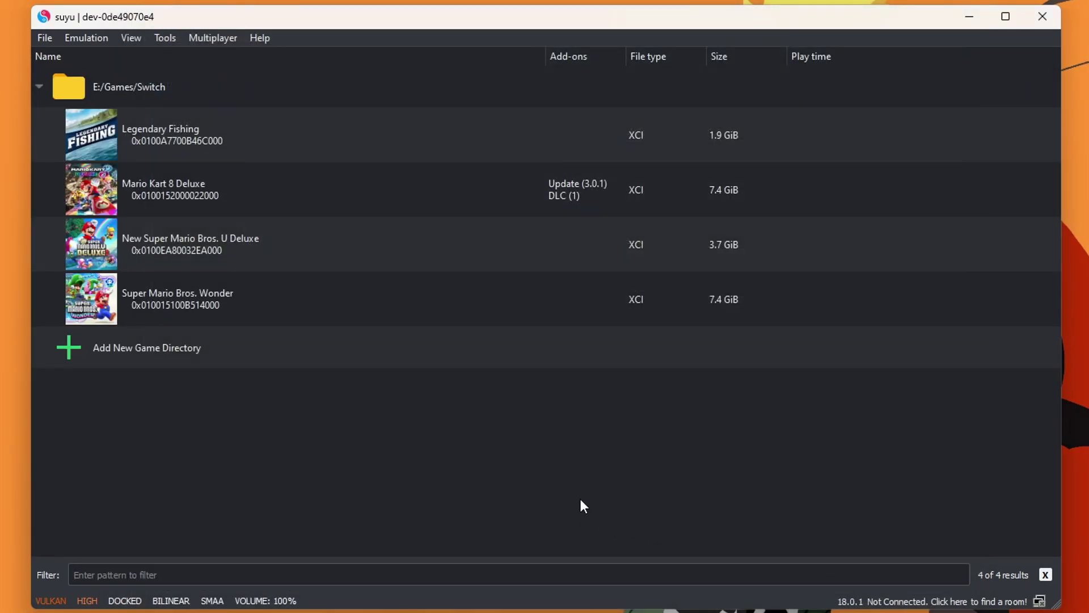
- Create a desktop shortcut for Mario Kart 8 Deluxe that does not launch in fullscreen, and dismiss the creation notice
{"action": "left_click", "coordinate": [286, 214]}
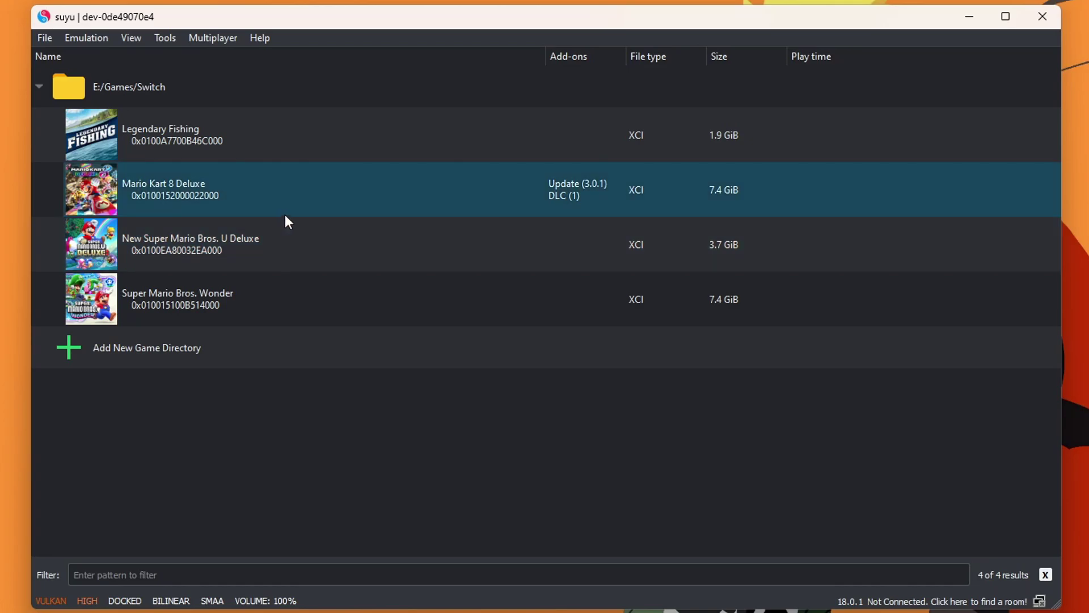
{"action": "right_click", "coordinate": [299, 199]}
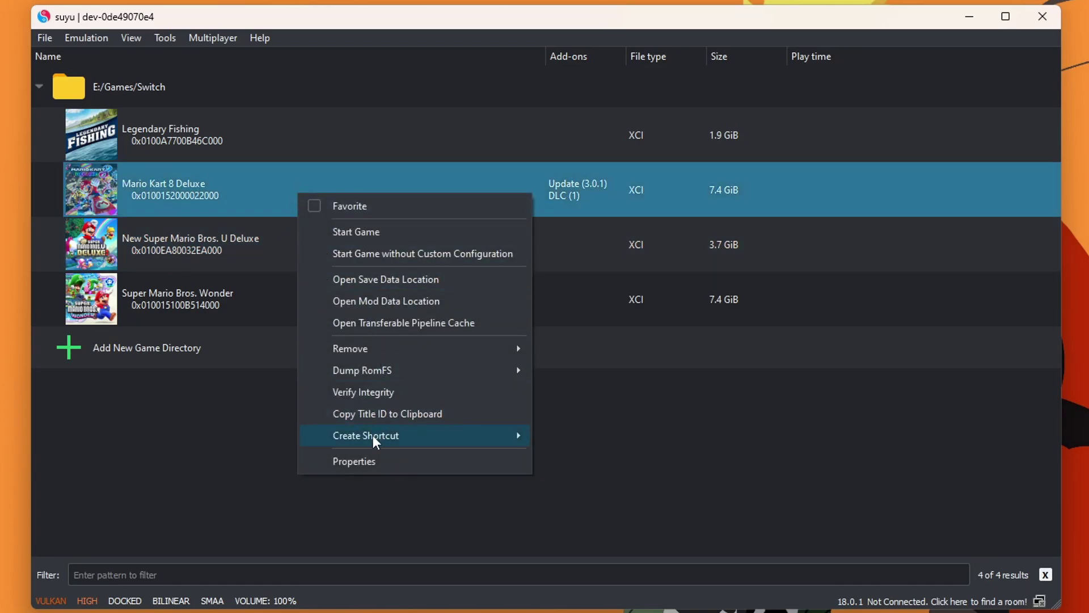
{"action": "mouse_move", "coordinate": [372, 440]}
{"action": "left_click", "coordinate": [610, 443]}
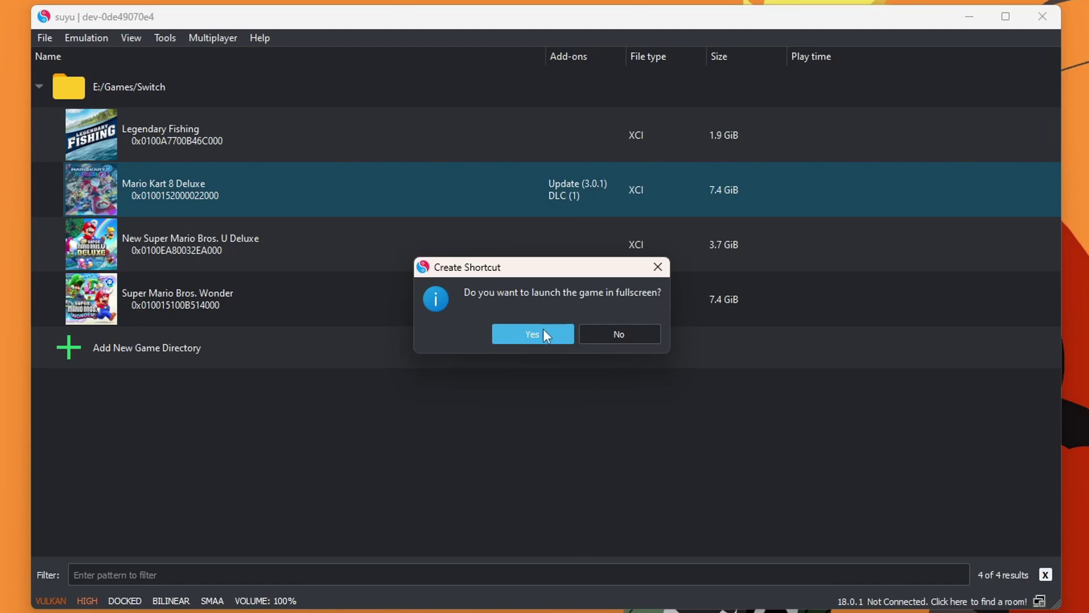
{"action": "left_click", "coordinate": [623, 336]}
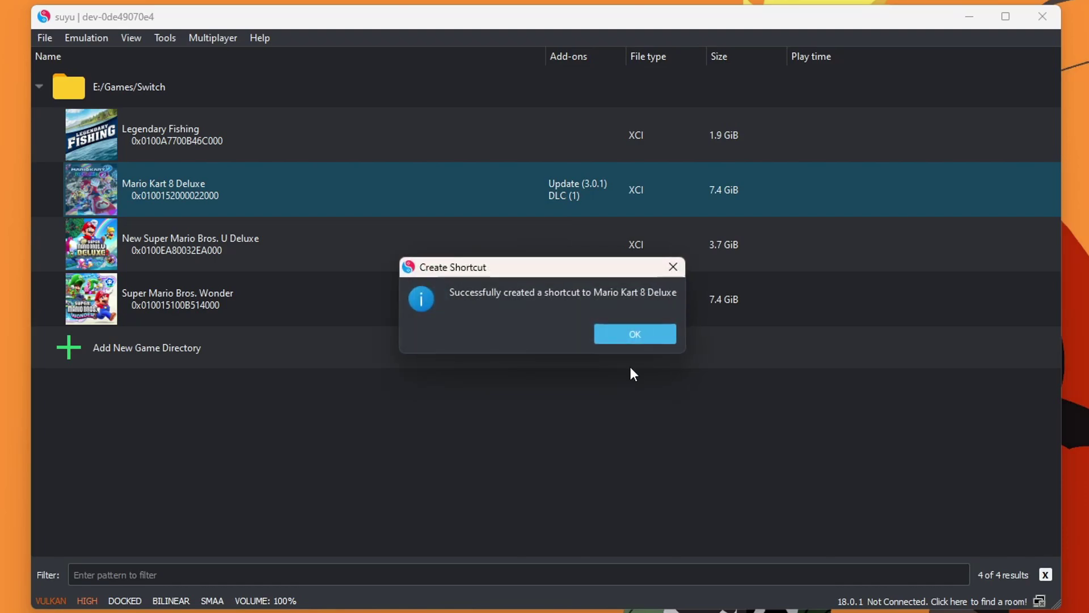
{"action": "left_click", "coordinate": [632, 333]}
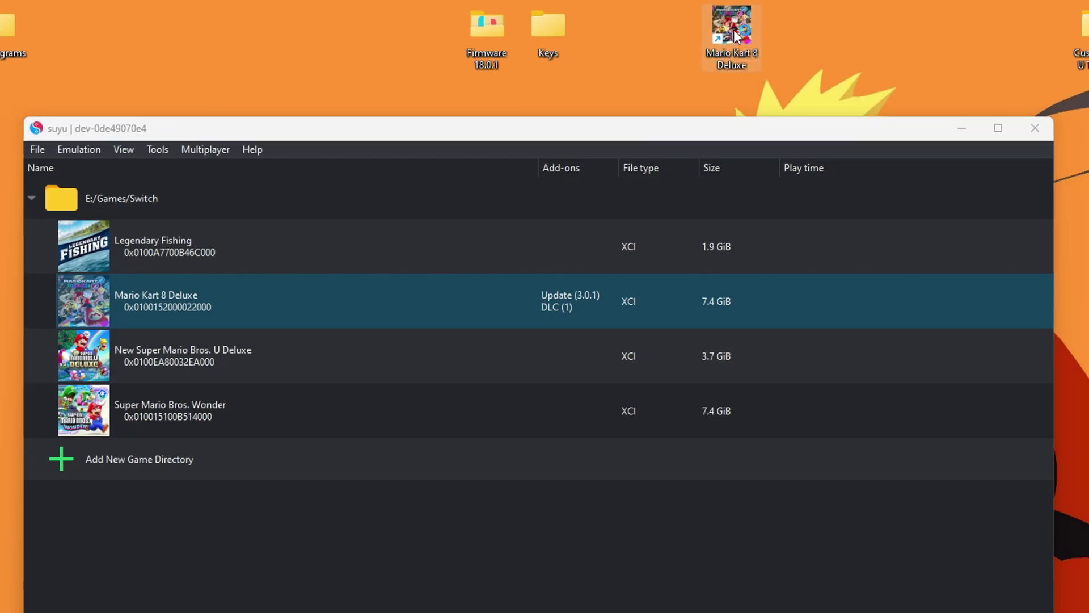
- Launch Mario Kart 8 Deluxe from the emulator's game list
{"action": "left_click", "coordinate": [443, 301]}
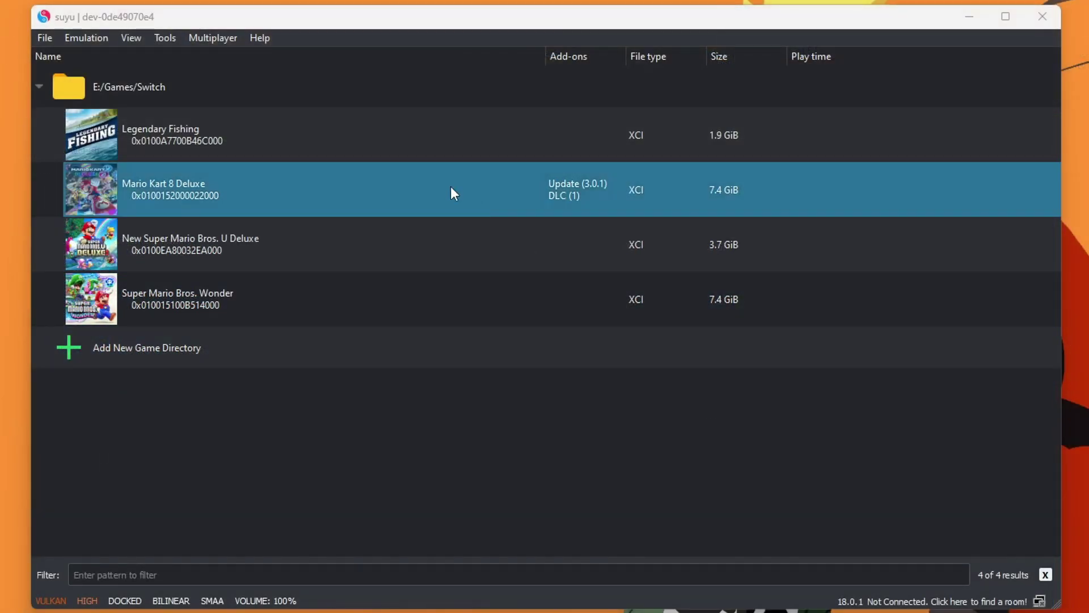
{"action": "double_click", "coordinate": [214, 200]}
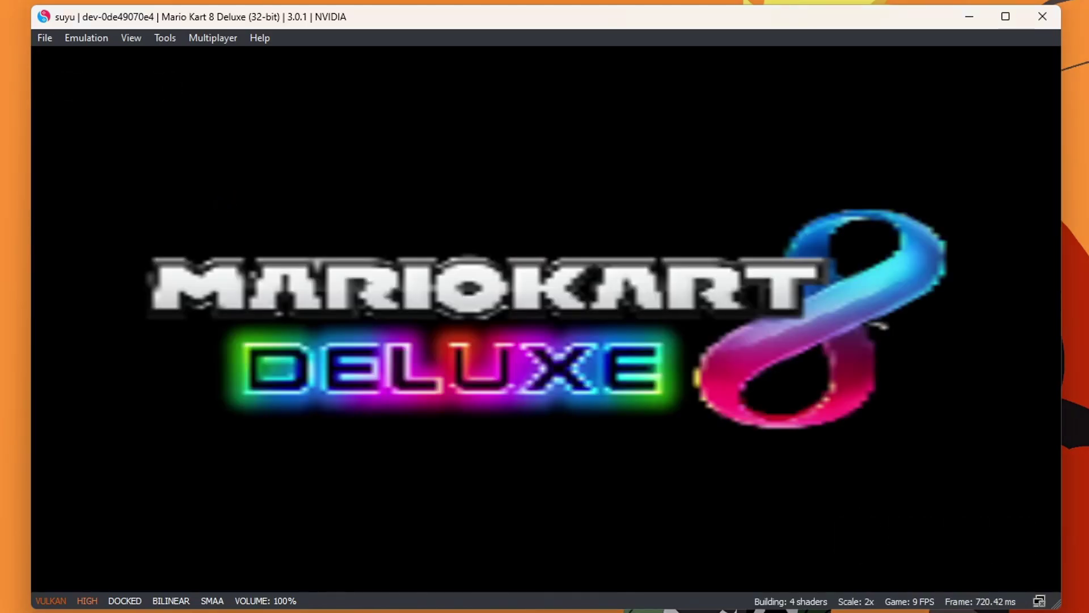